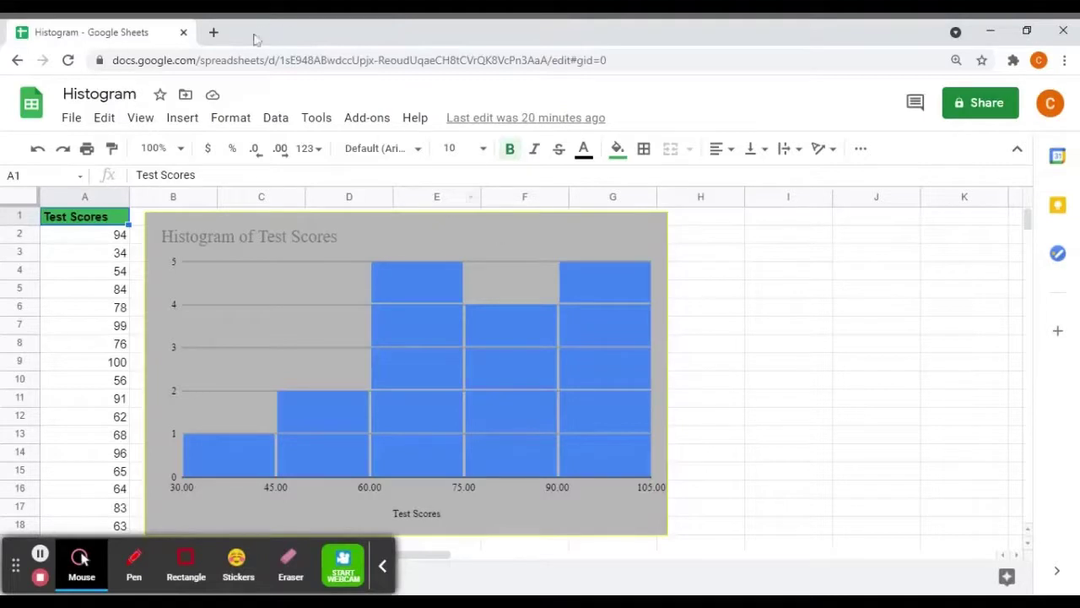
# - Open a new blank browser tab beside the Histogram spreadsheet
pyautogui.click(214, 32)
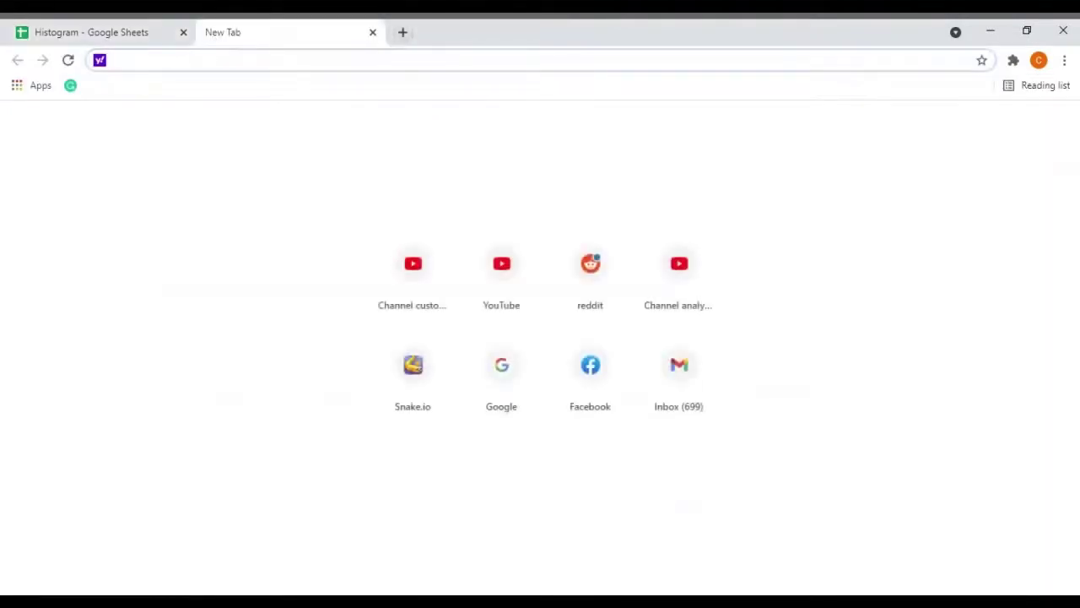
# - Search for 'google spreadsheet' and go from the Google Sheets about page into Google Sheets
pyautogui.write('gooo')
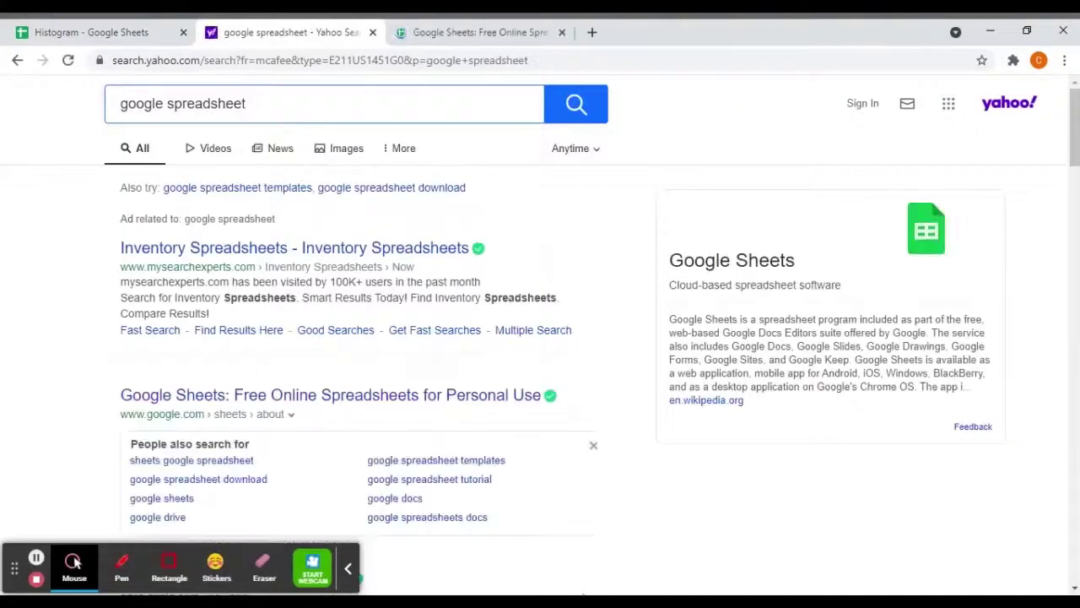
pyautogui.click(465, 394)
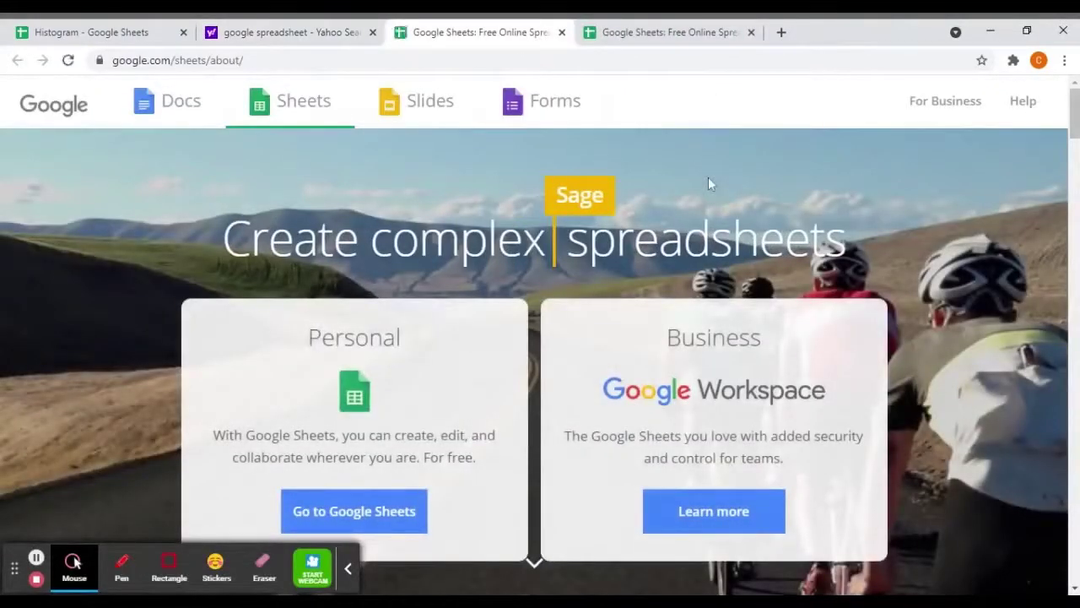
pyautogui.click(394, 515)
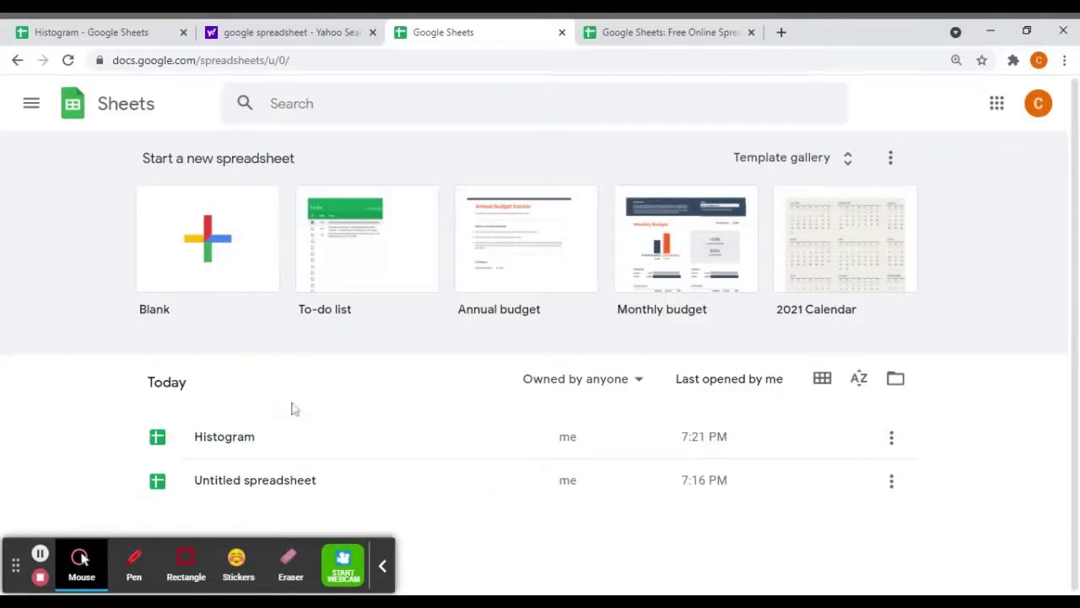
# - Create a Blank spreadsheet, which opens as Untitled spreadsheet
pyautogui.click(208, 263)
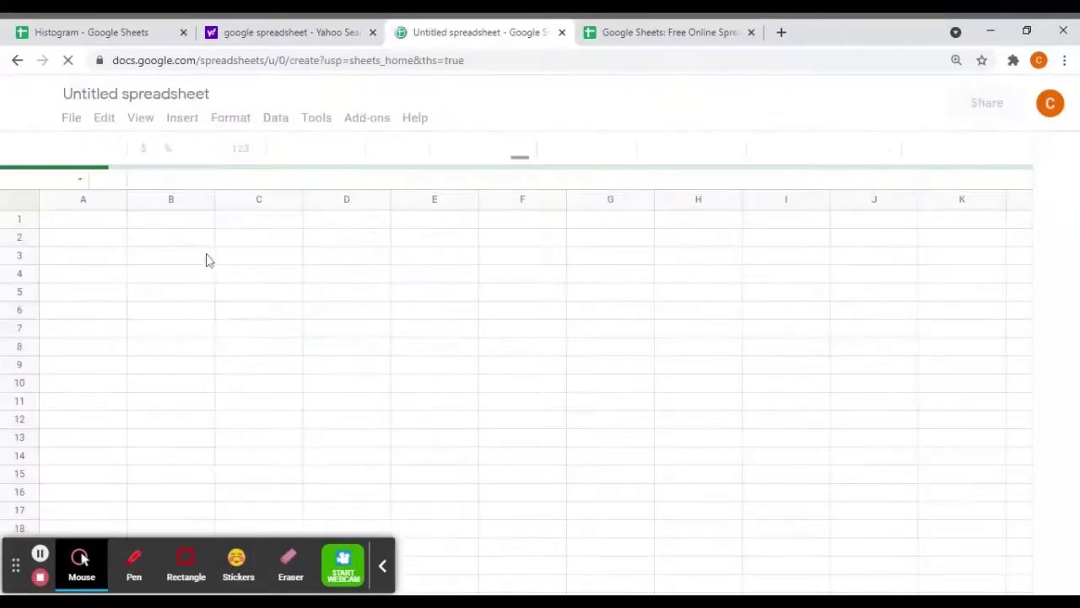
# - Close the Yahoo and about tabs and copy Test Scores A1:A18 from Histogram into column A
pyautogui.click(373, 32)
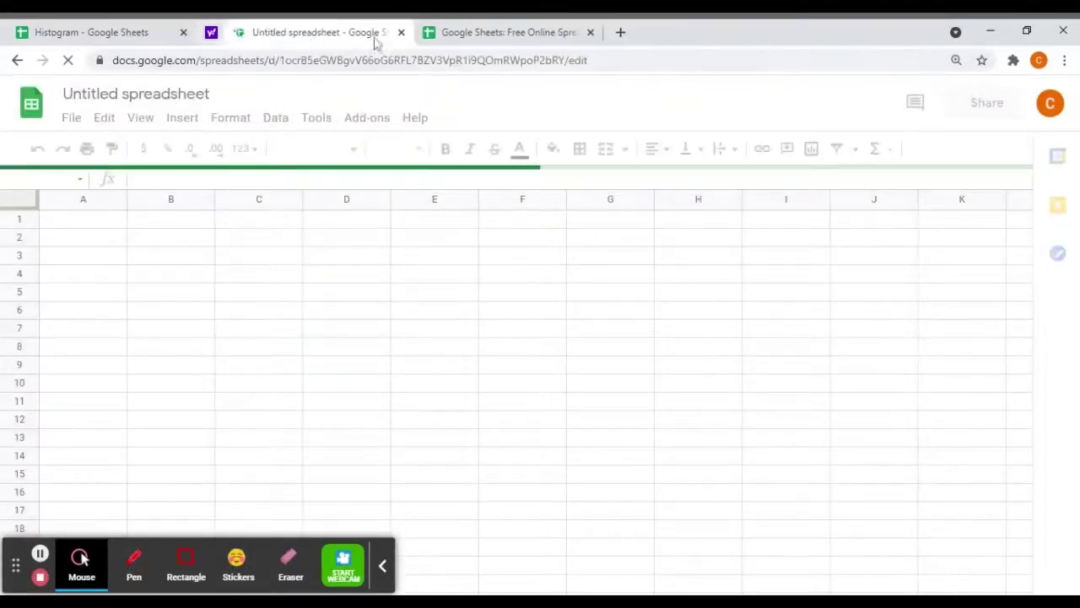
pyautogui.click(562, 32)
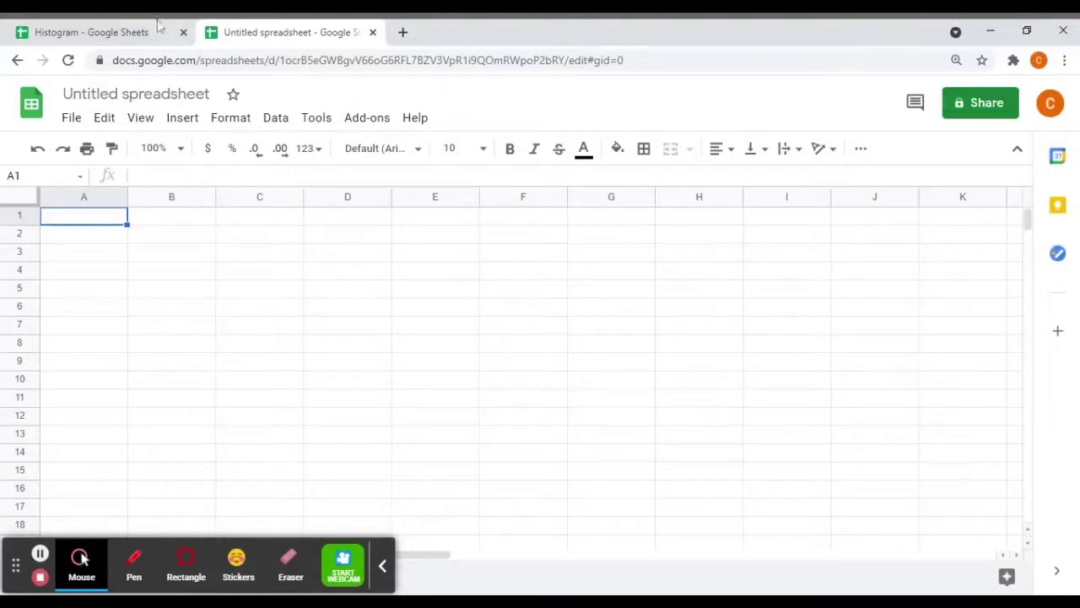
pyautogui.click(93, 32)
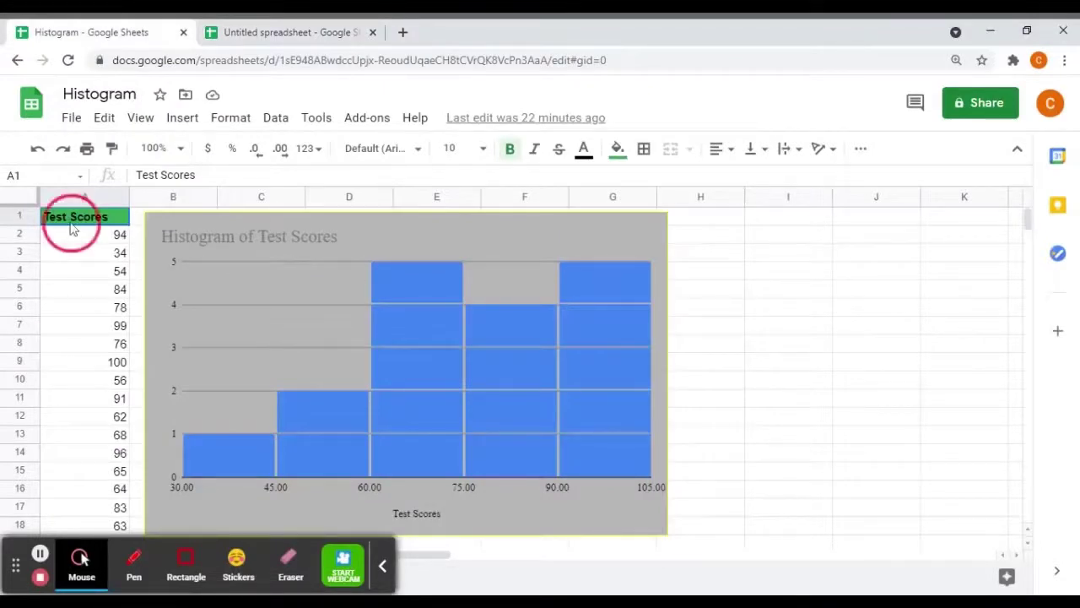
pyautogui.moveTo(69, 227)
pyautogui.mouseDown()
pyautogui.moveTo(116, 346)
pyautogui.moveTo(123, 527)
pyautogui.mouseUp()
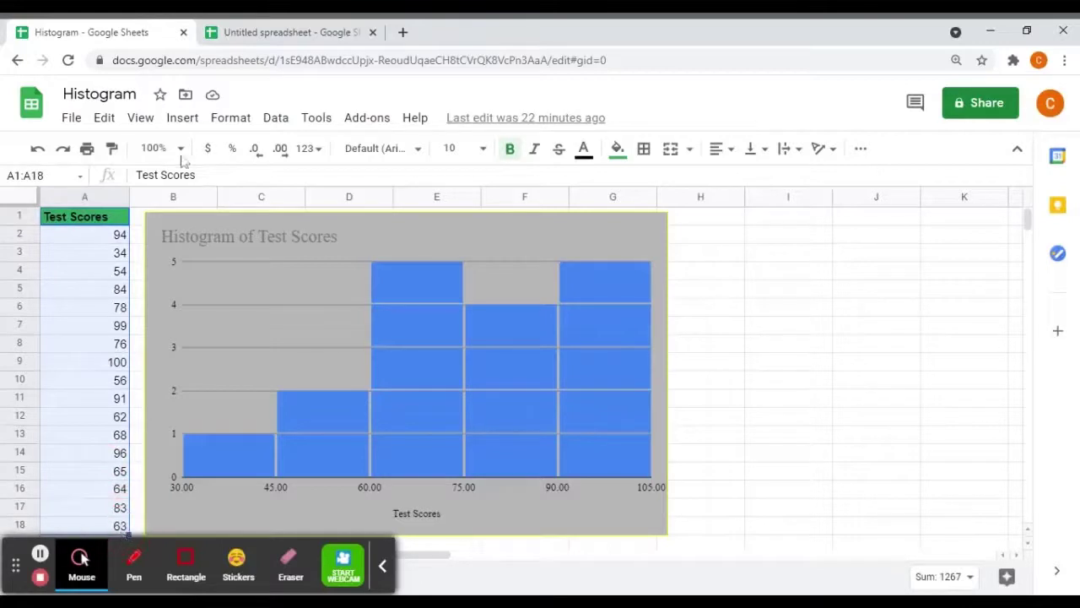
pyautogui.click(264, 28)
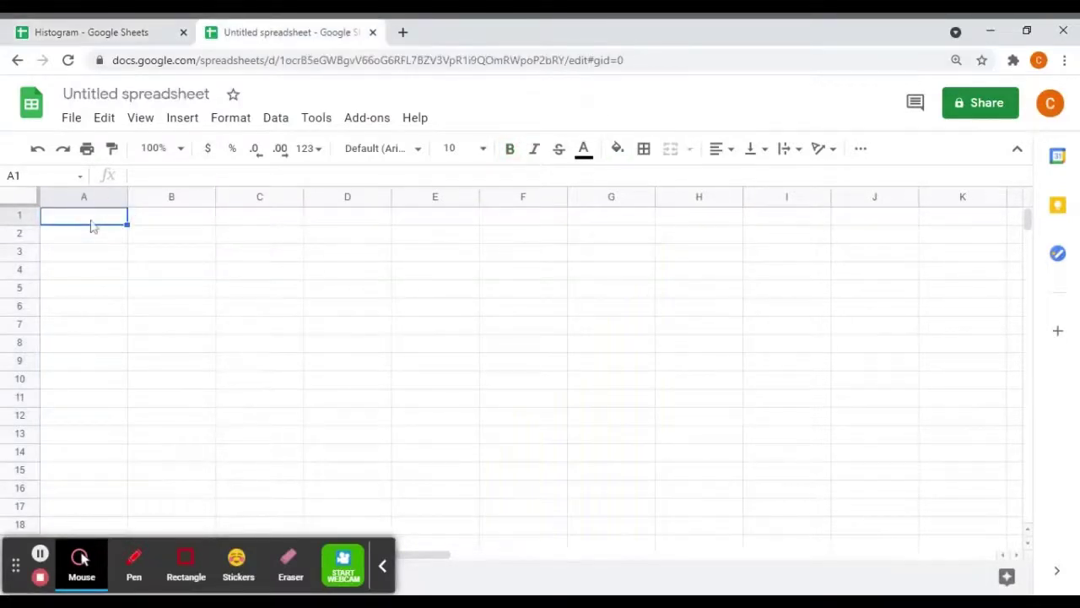
pyautogui.hotkey('ctrl', 'v')
pyautogui.click(158, 259)
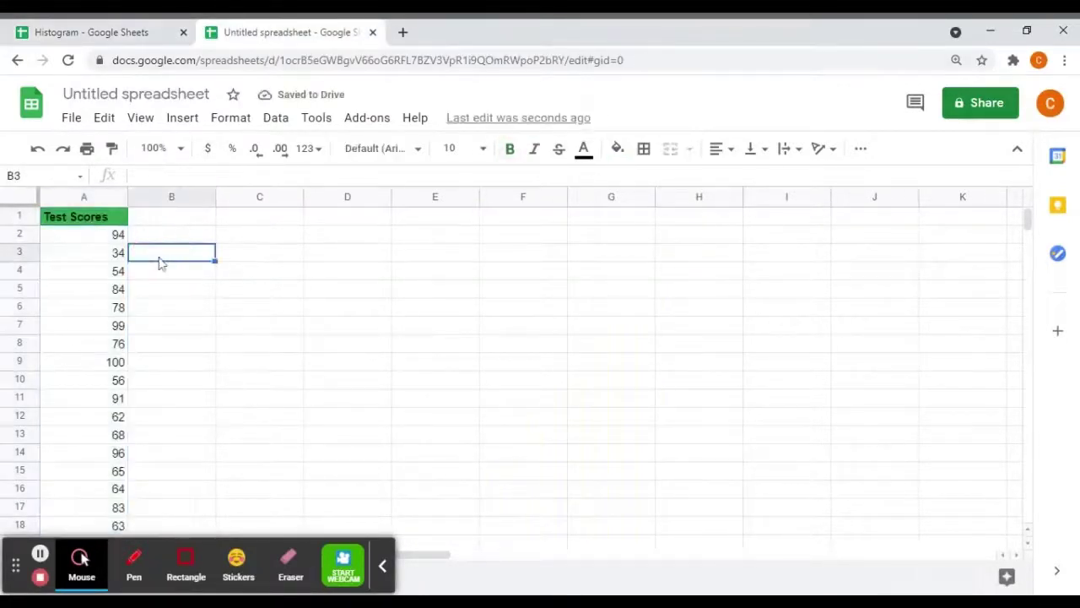
# - Insert a chart from the Test Scores range A1:A18
pyautogui.moveTo(94, 219); pyautogui.dragTo(79, 536)
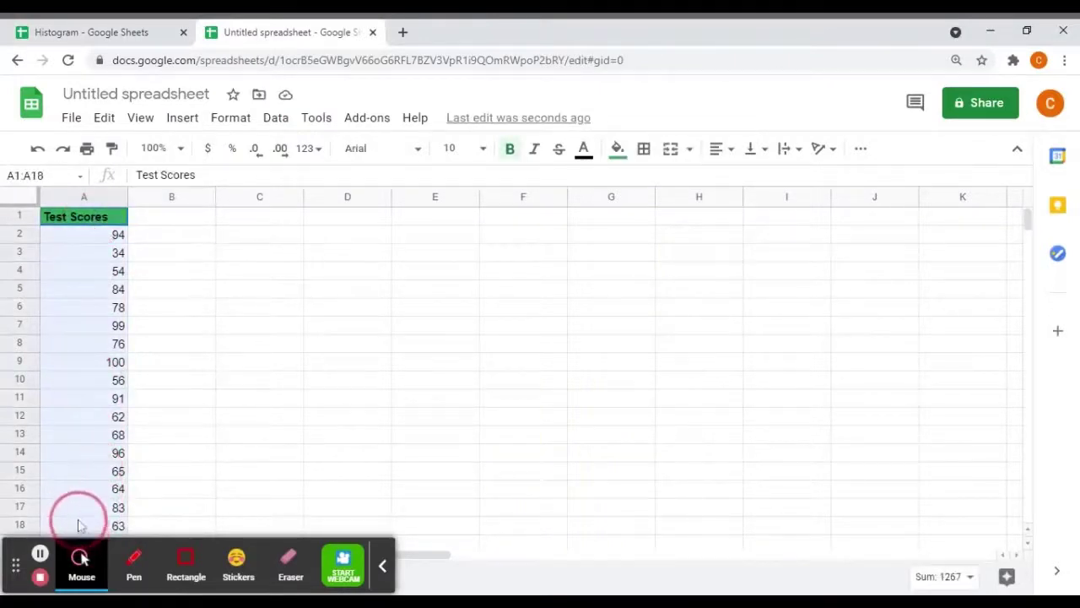
pyautogui.moveTo(79, 536); pyautogui.dragTo(80, 511)
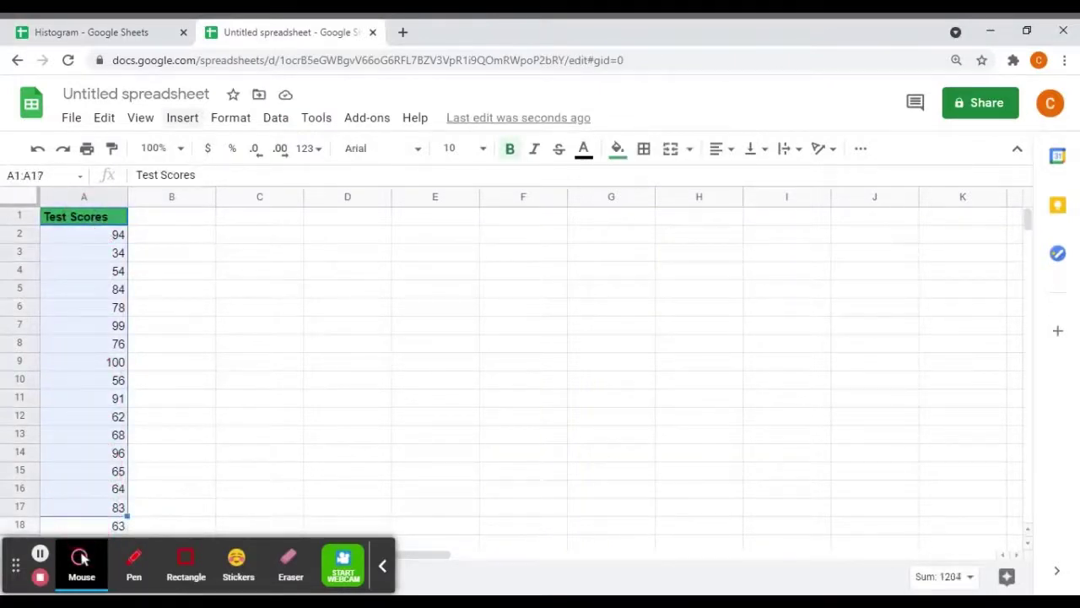
pyautogui.click(173, 398)
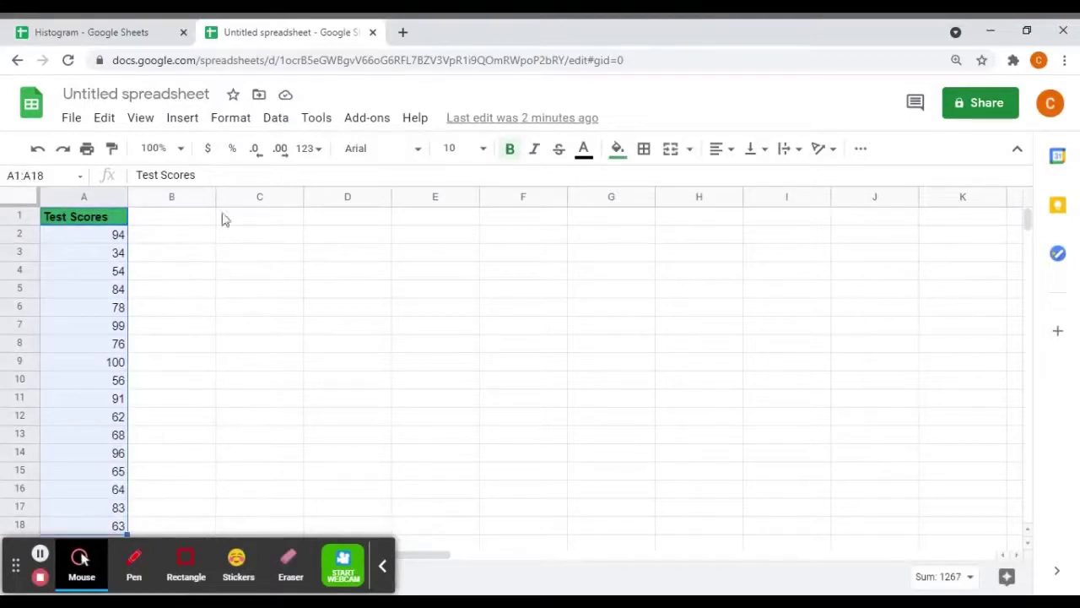
pyautogui.click(190, 118)
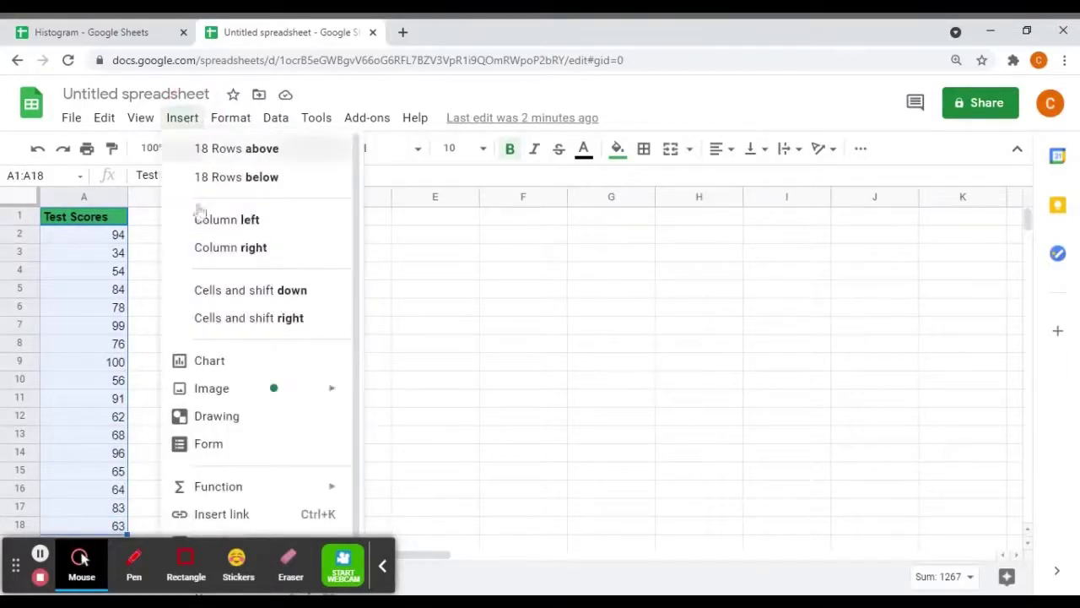
pyautogui.click(207, 362)
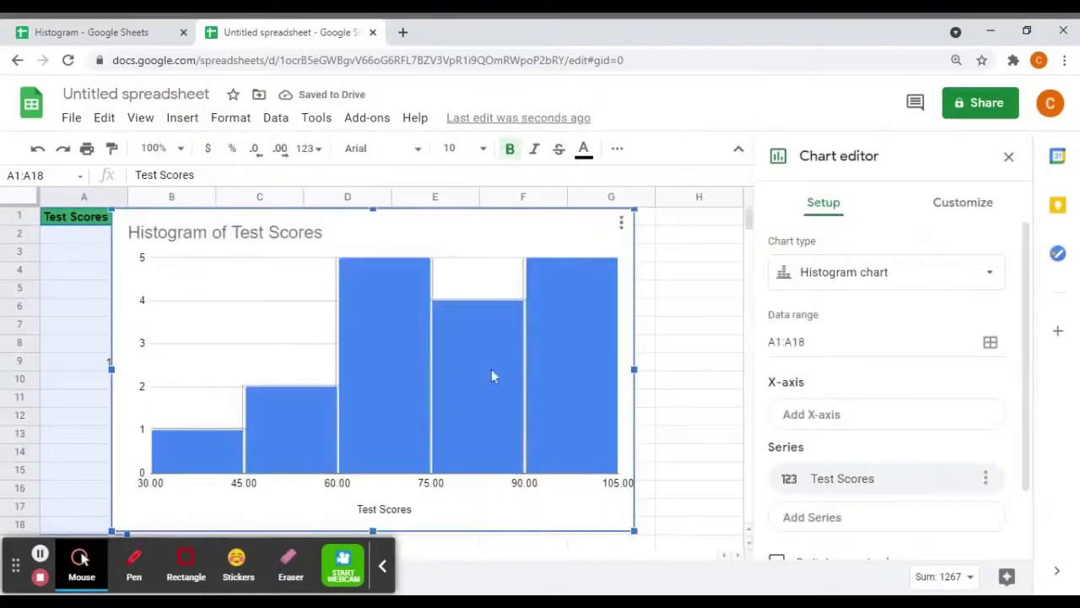
# - Browse the chart types and keep Histogram chart as the type
pyautogui.click(842, 283)
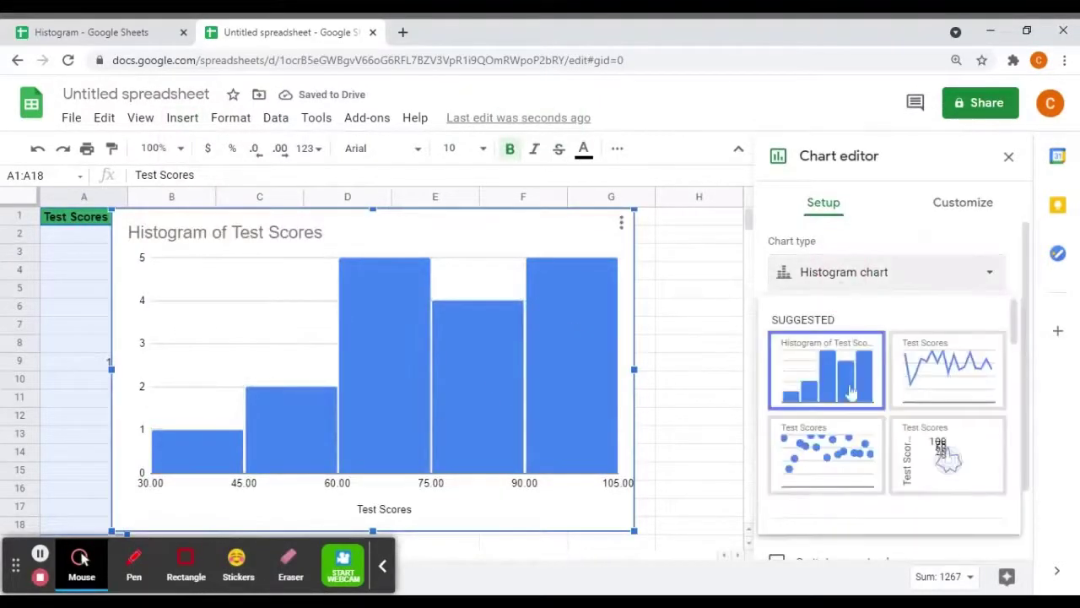
pyautogui.scroll(-1, 848, 386)
pyautogui.scroll(1, 848, 386)
pyautogui.scroll(-3, 848, 392)
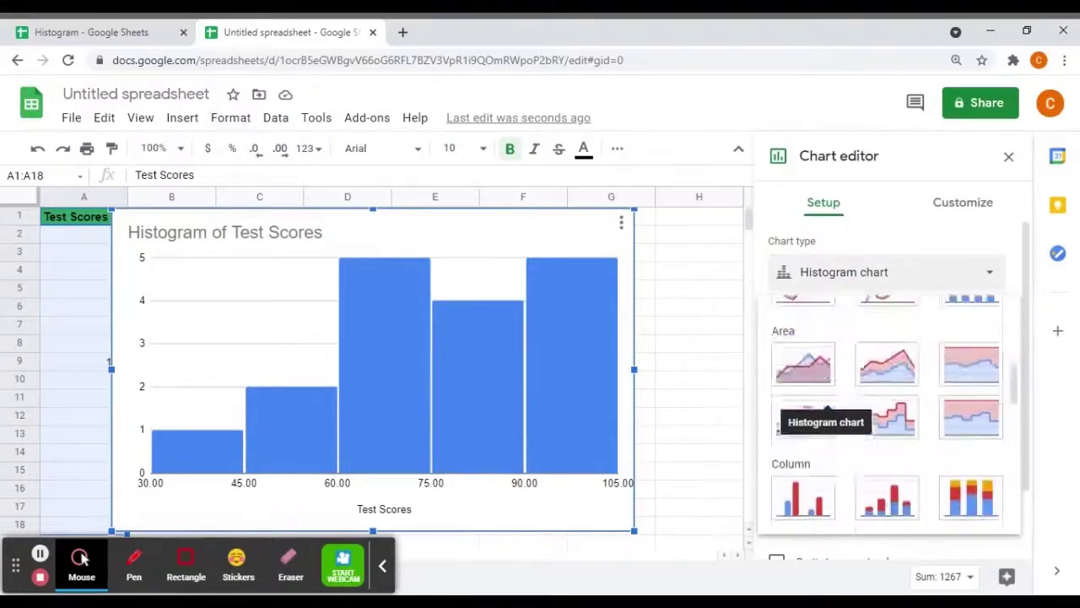
pyautogui.scroll(-2, 831, 413)
pyautogui.scroll(-2, 814, 419)
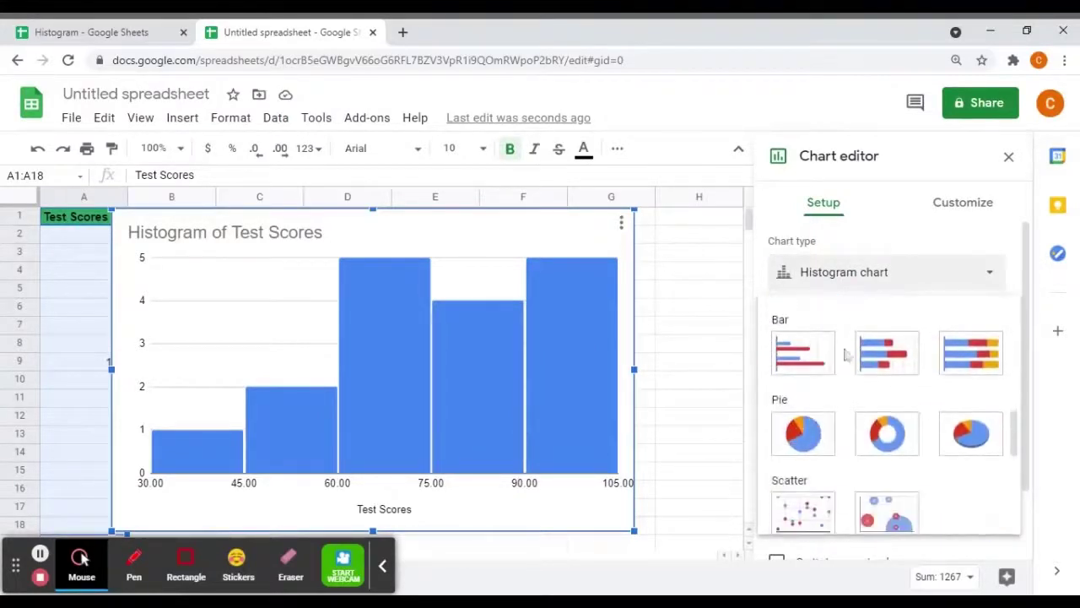
pyautogui.scroll(-2, 815, 420)
pyautogui.scroll(-3, 818, 420)
pyautogui.scroll(5, 827, 419)
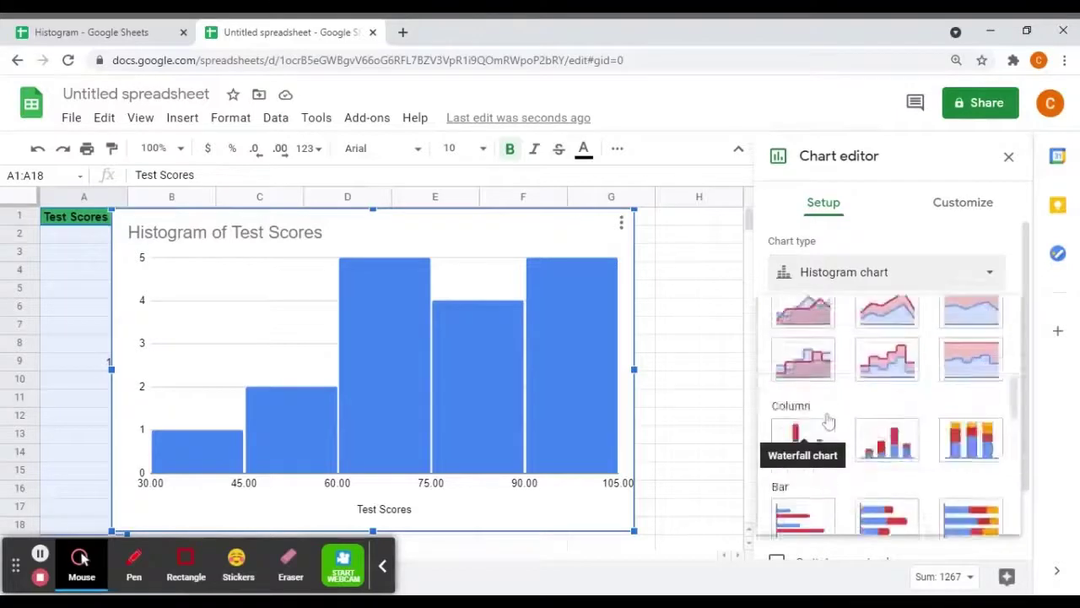
pyautogui.scroll(2, 827, 420)
pyautogui.scroll(2, 829, 419)
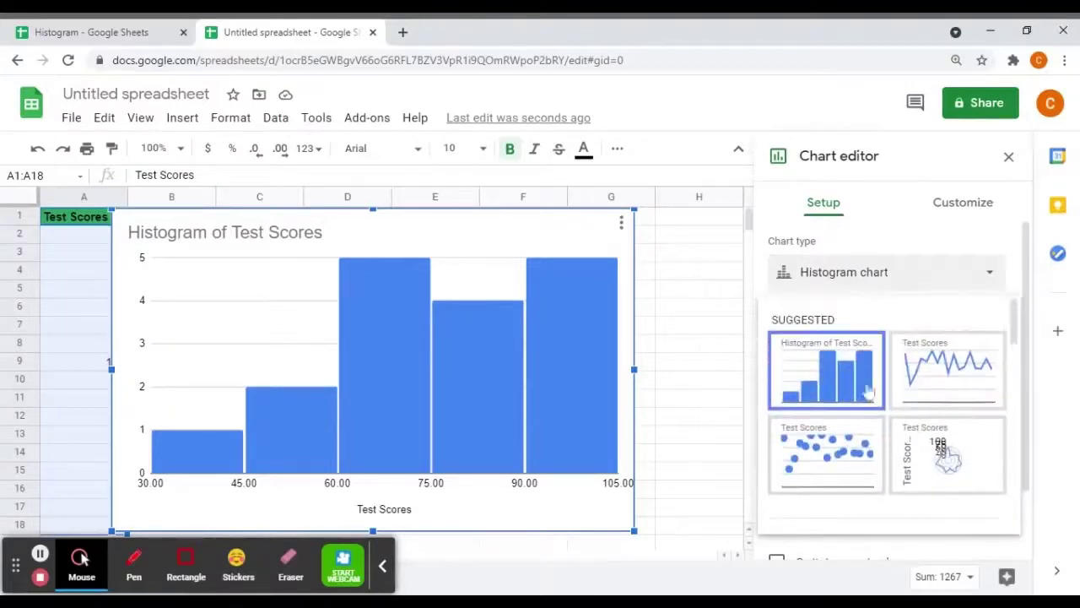
pyautogui.click(802, 374)
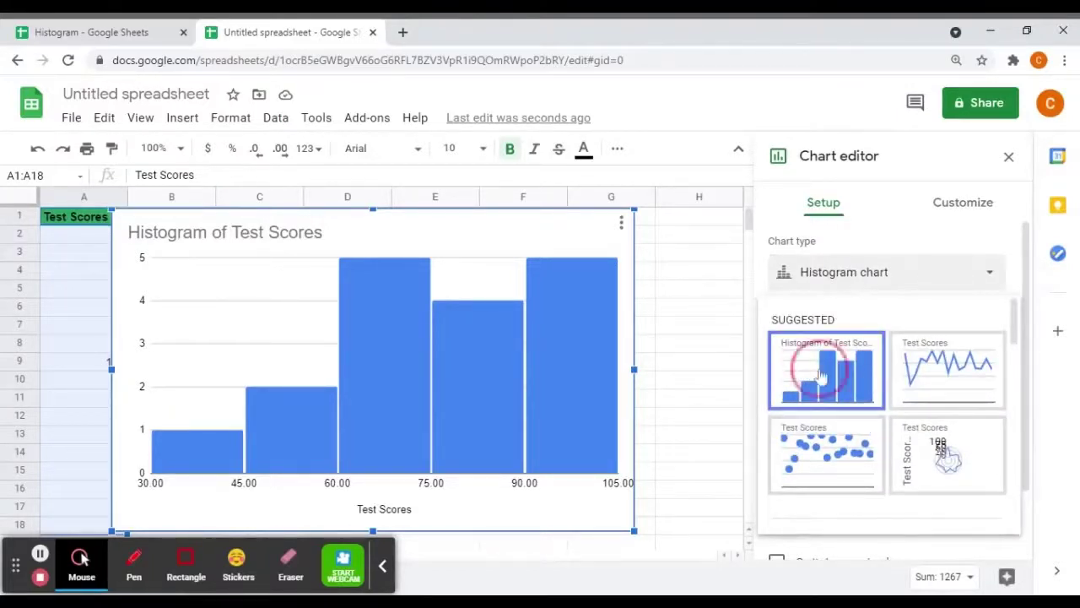
pyautogui.click(881, 215)
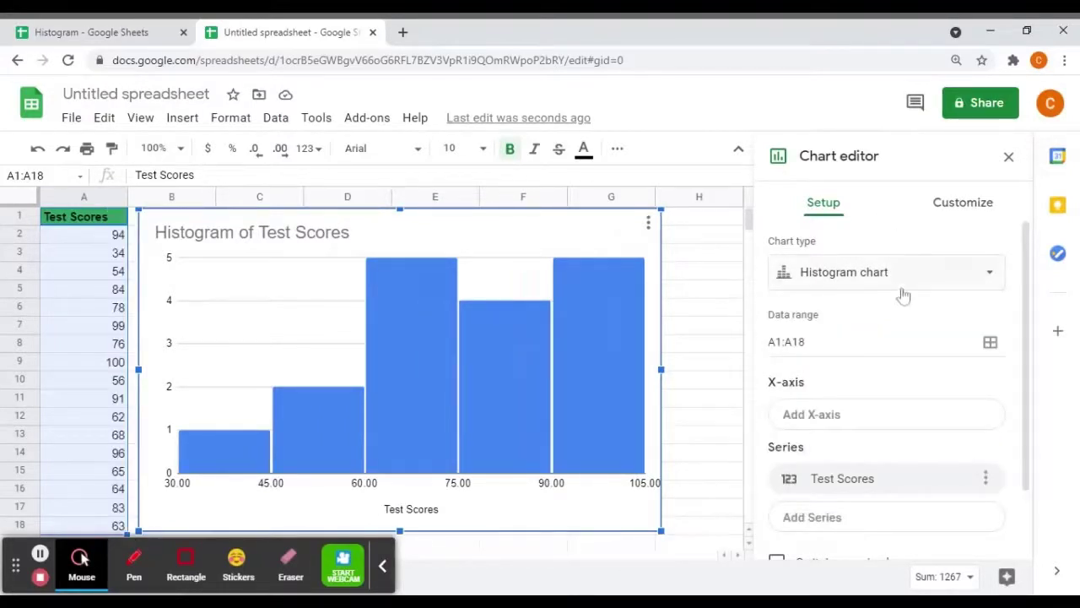
pyautogui.scroll(-2, 903, 296)
# - Give the histogram chart a yellow border and a light grey background
pyautogui.scroll(2, 904, 295)
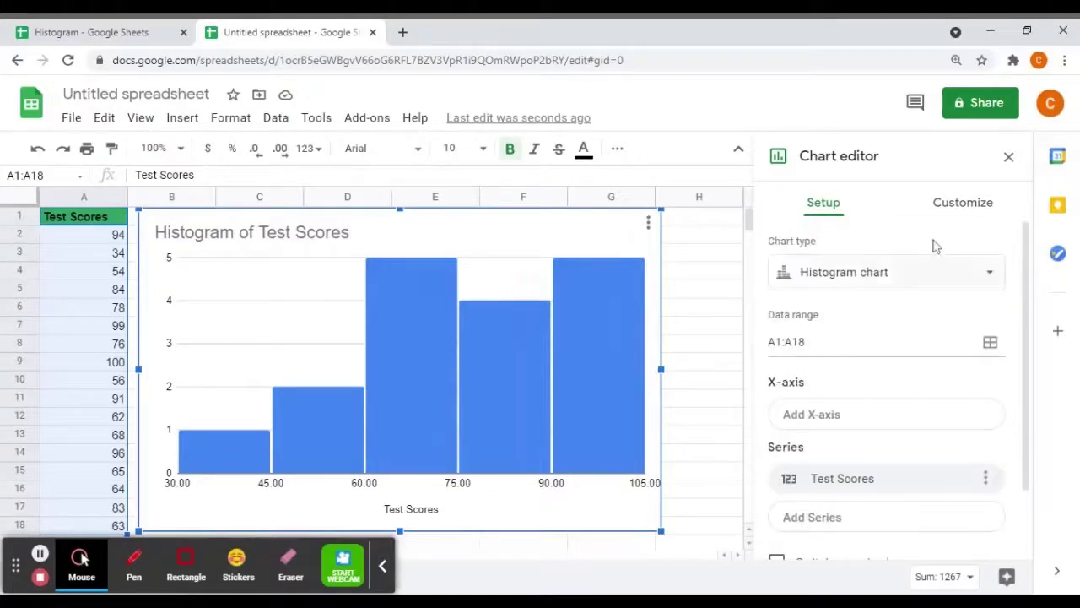
pyautogui.click(958, 204)
pyautogui.click(891, 258)
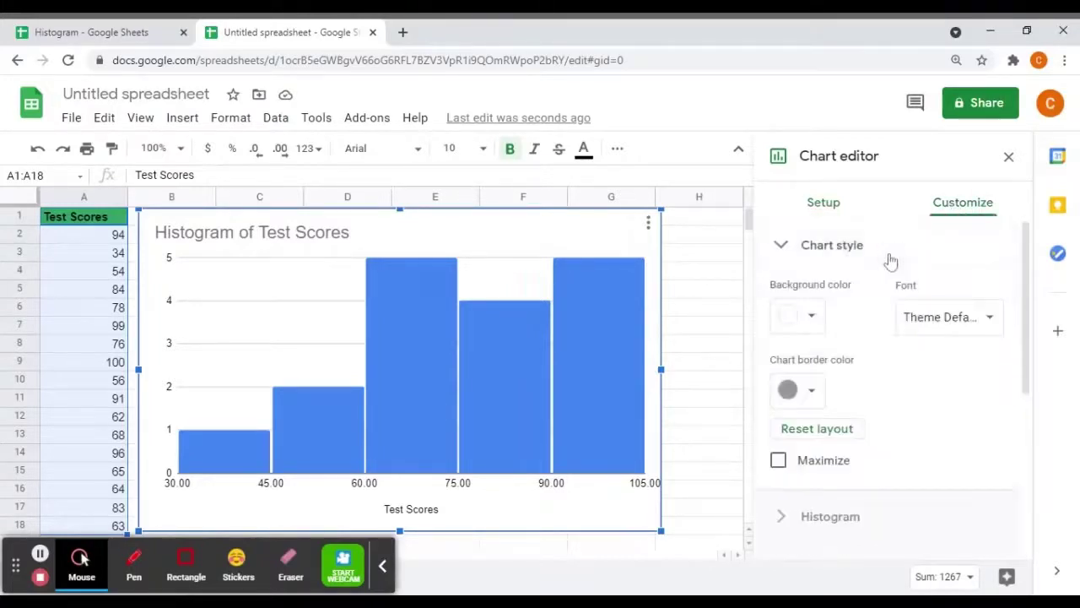
pyautogui.click(812, 394)
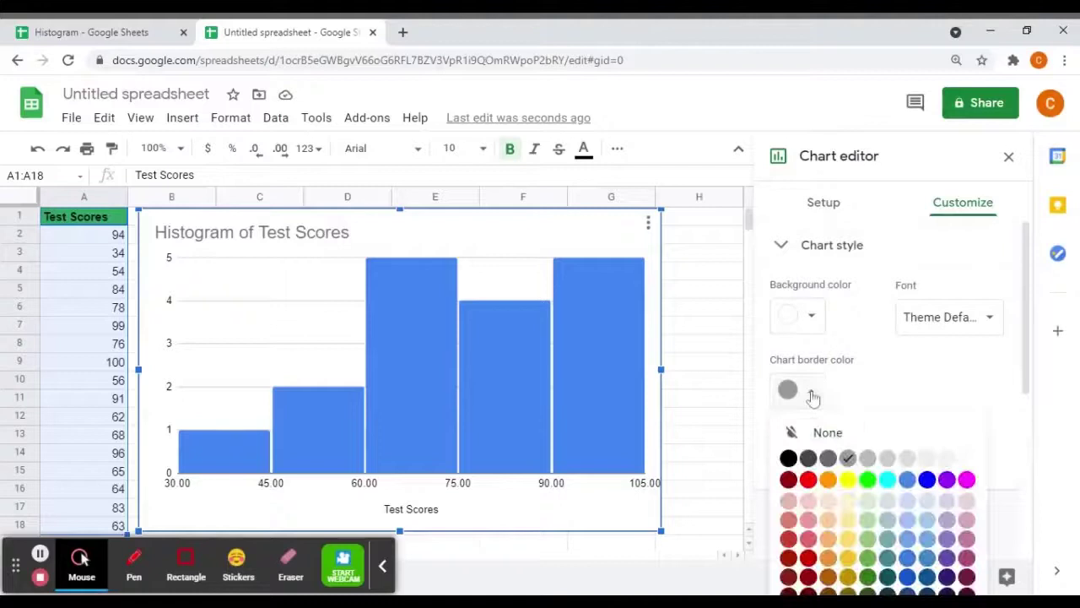
pyautogui.click(848, 478)
pyautogui.click(808, 329)
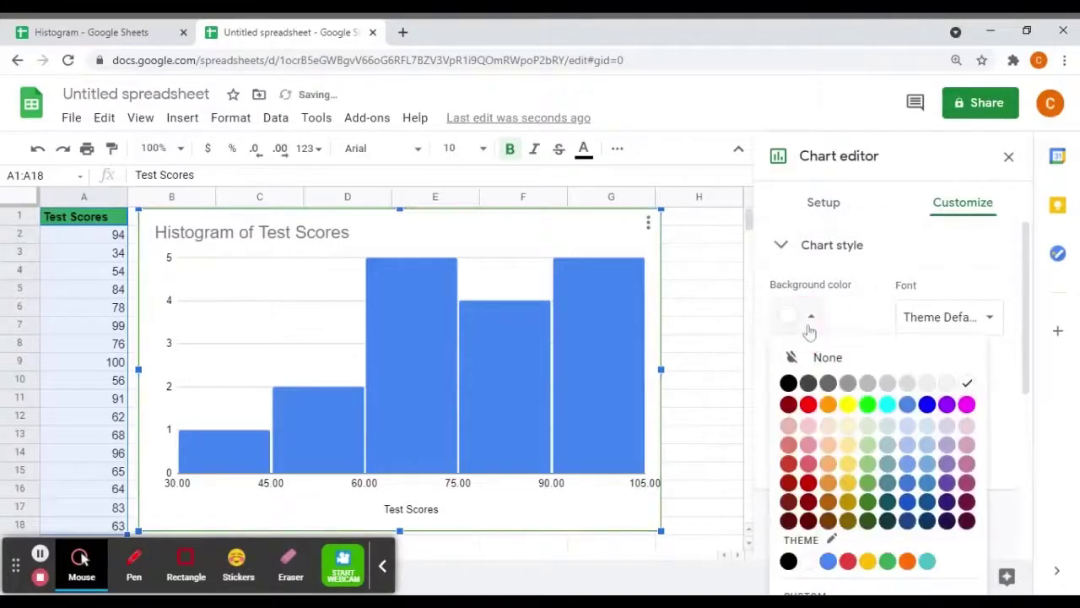
pyautogui.click(906, 383)
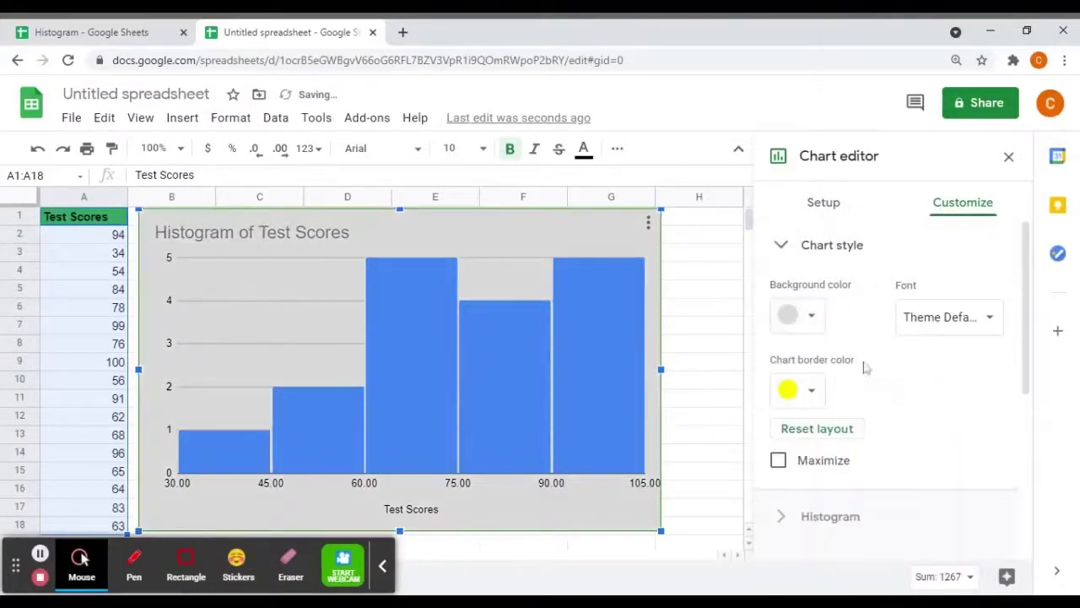
# - Turn on item dividers for the histogram bars and close the chart editor
pyautogui.scroll(-3, 852, 354)
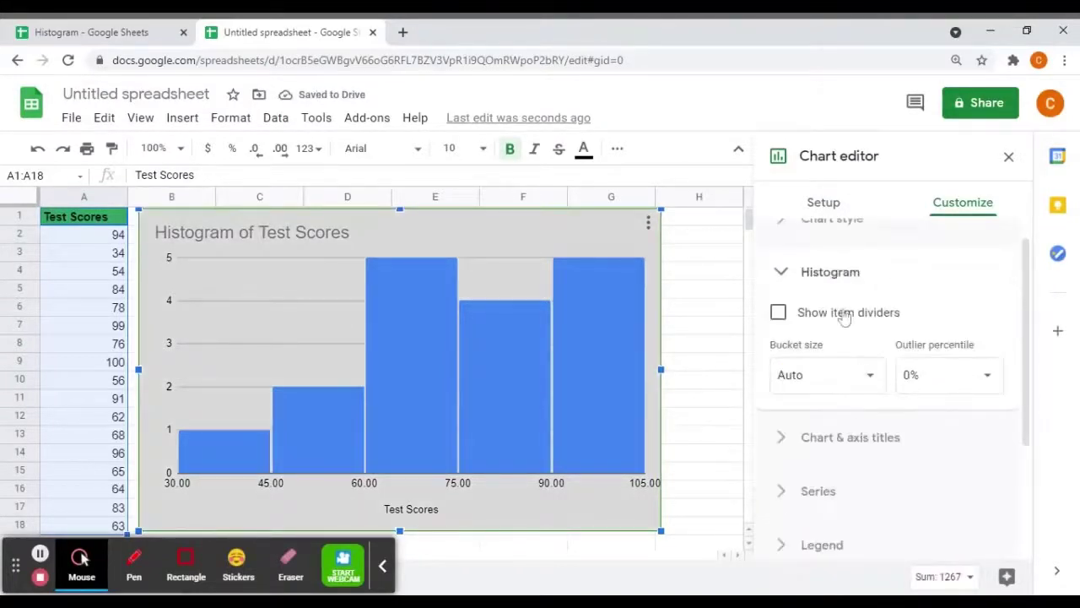
pyautogui.click(779, 313)
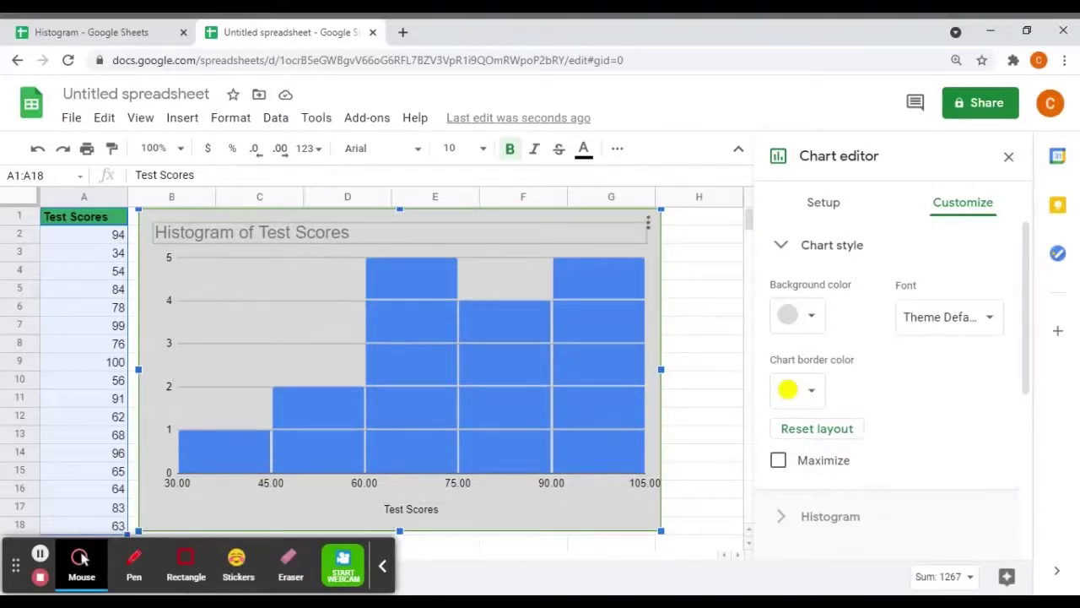
pyautogui.click(40, 554)
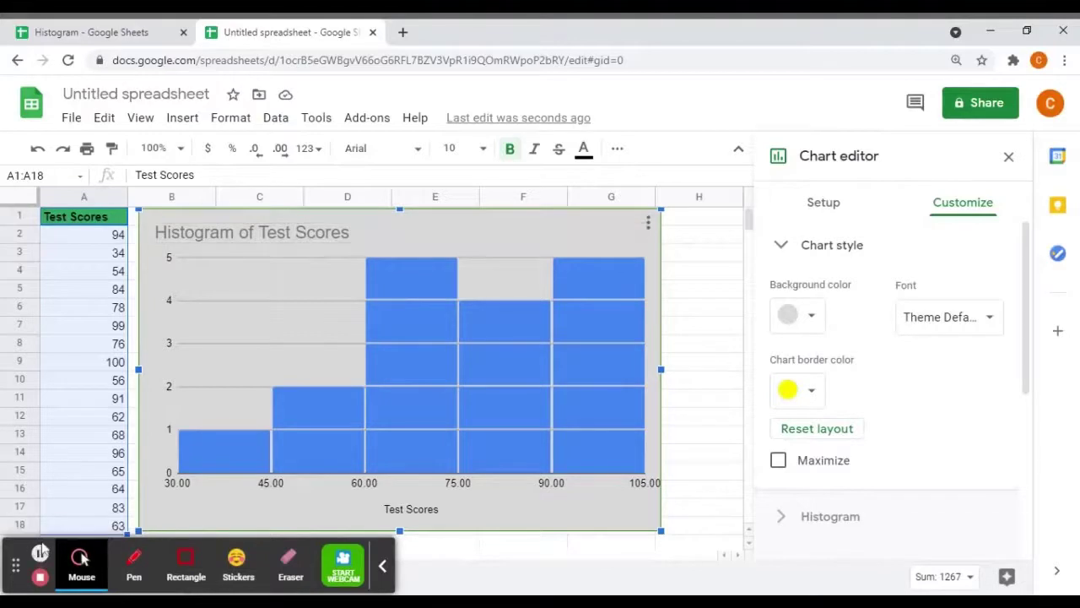
pyautogui.click(40, 554)
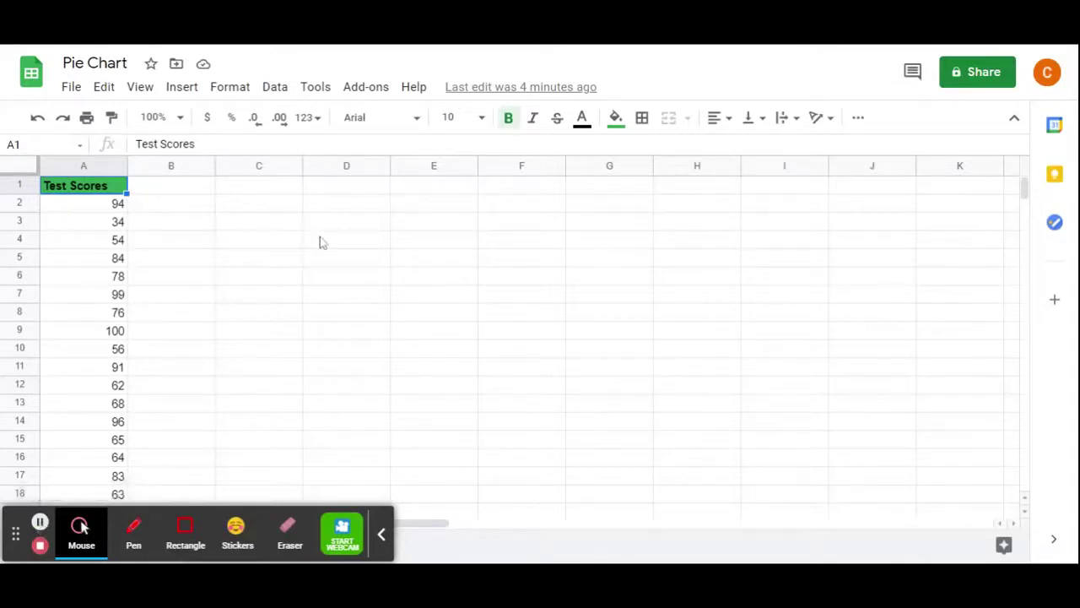
# - Select the Test Scores column A1:A18 in the Pie Chart spreadsheet
pyautogui.scroll(-1, 253, 232)
pyautogui.scroll(1, 237, 229)
pyautogui.moveTo(88, 186); pyautogui.dragTo(94, 498)
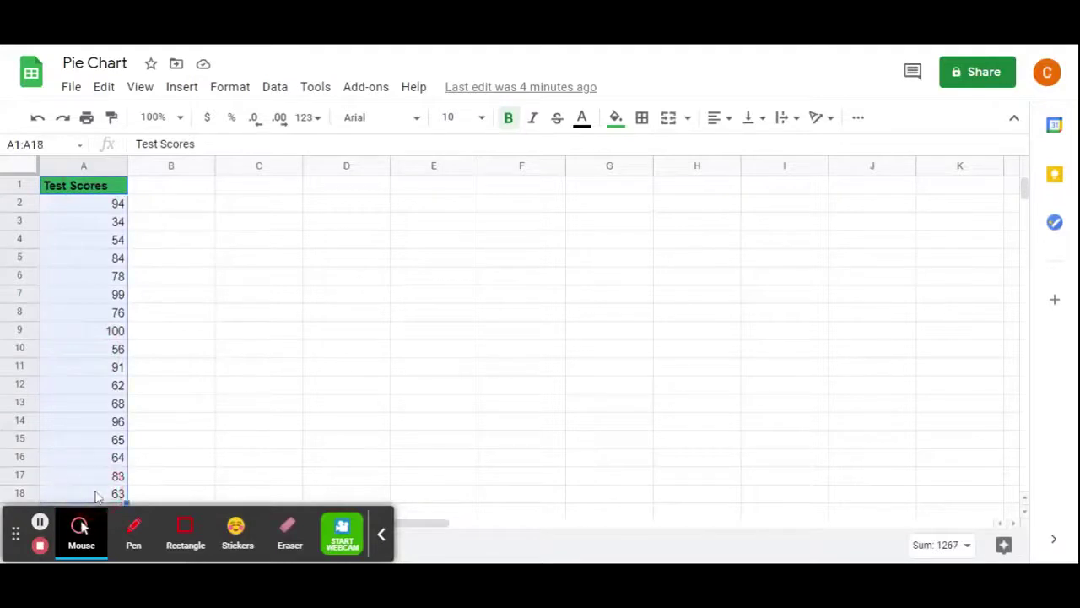
pyautogui.click(182, 87)
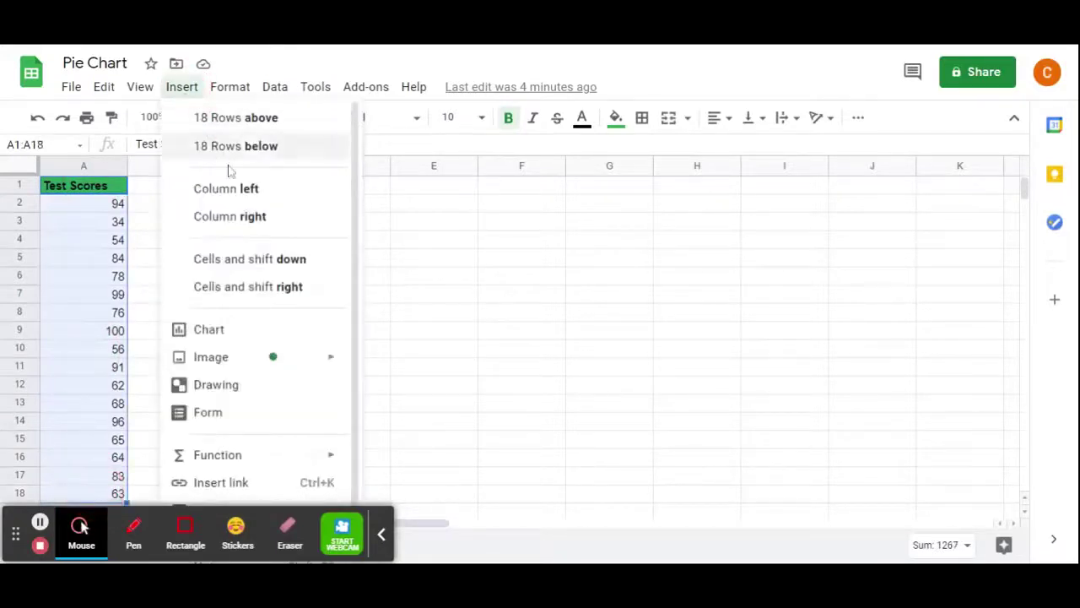
# - Insert a chart of the scores, shift it right, and change its type to Pie chart
pyautogui.click(211, 331)
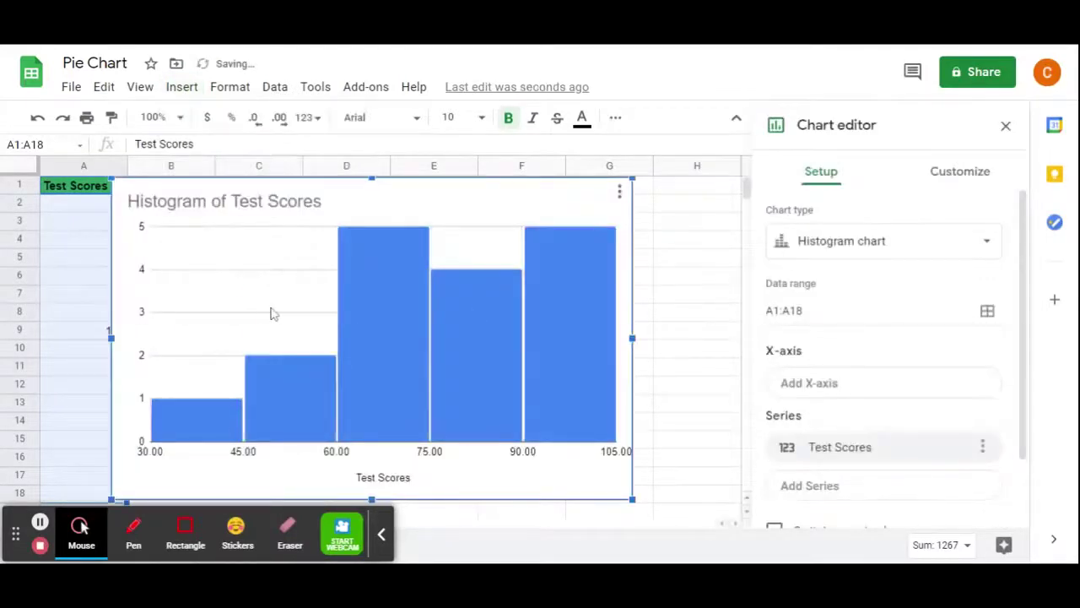
pyautogui.moveTo(265, 314); pyautogui.dragTo(291, 320)
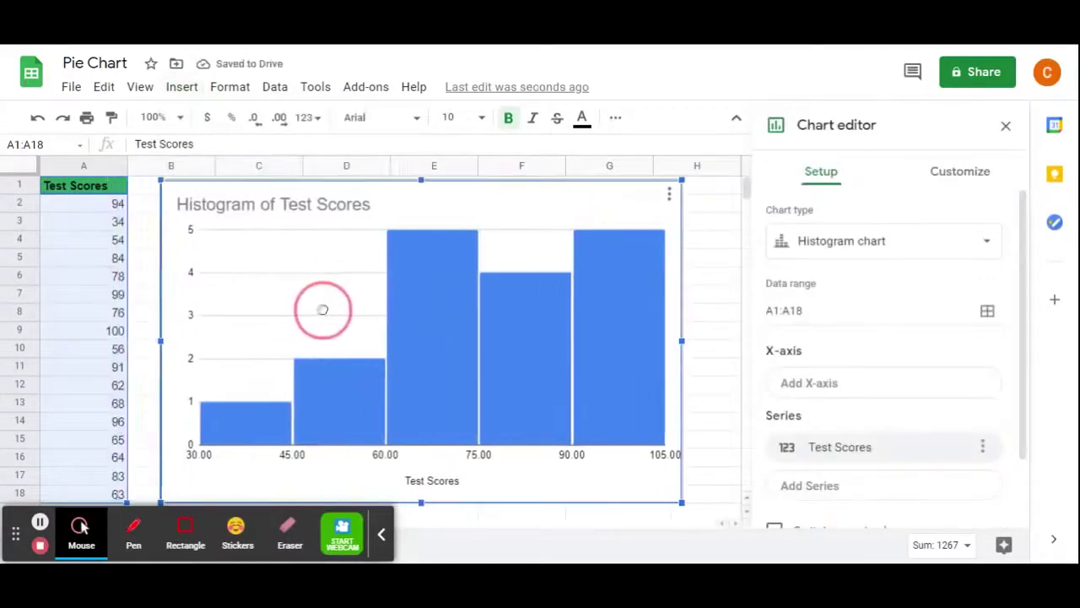
pyautogui.click(808, 253)
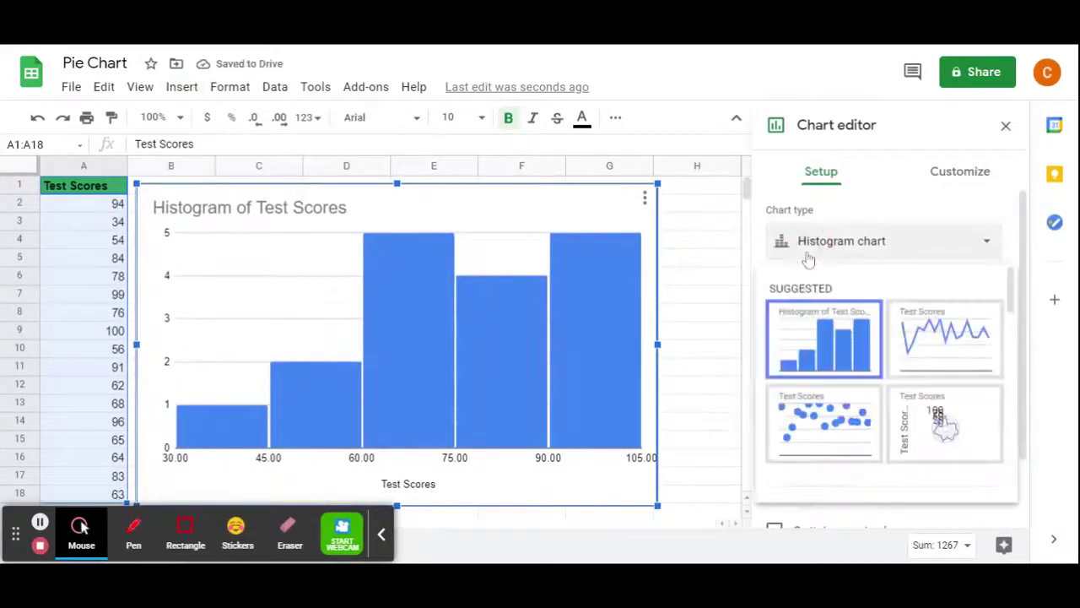
pyautogui.scroll(-3, 844, 374)
pyautogui.scroll(-3, 843, 374)
pyautogui.scroll(-2, 844, 374)
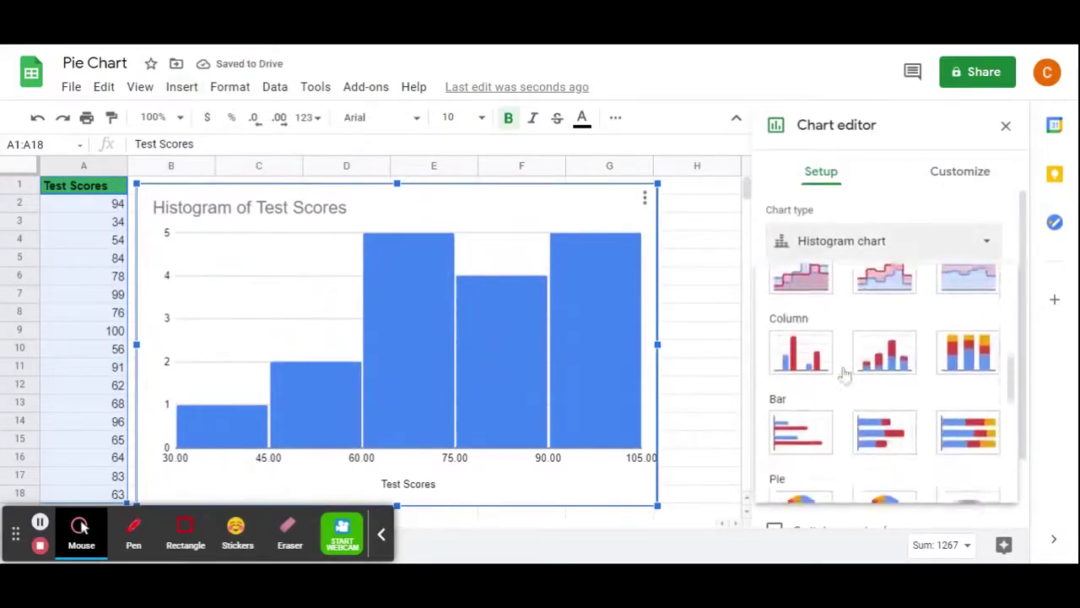
pyautogui.scroll(-2, 844, 374)
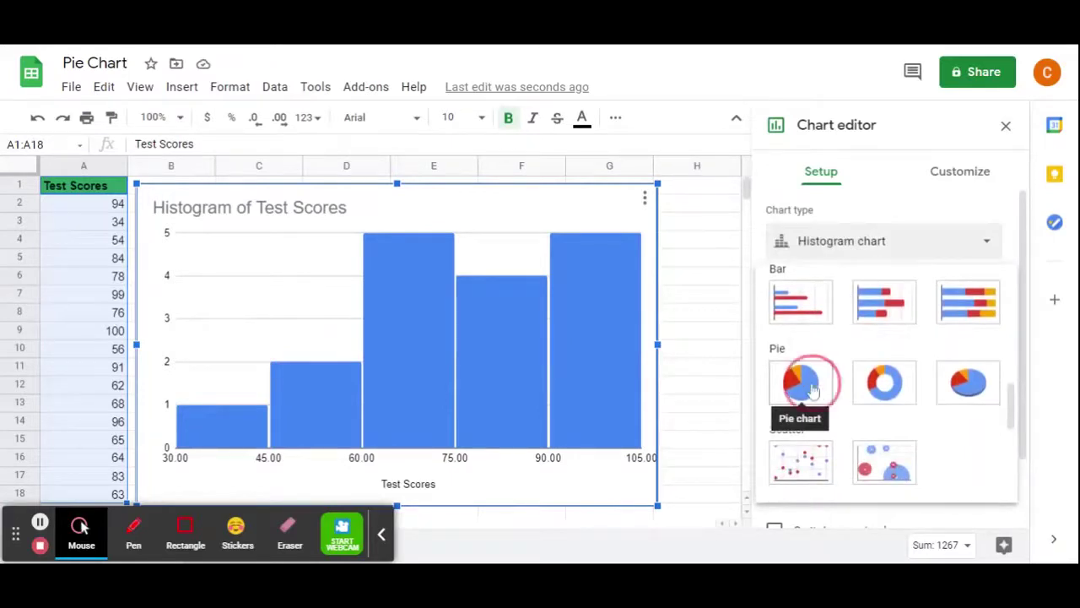
pyautogui.click(813, 390)
# - Try the Doughnut and 3D pie chart types, then settle on a flat Pie chart
pyautogui.click(823, 251)
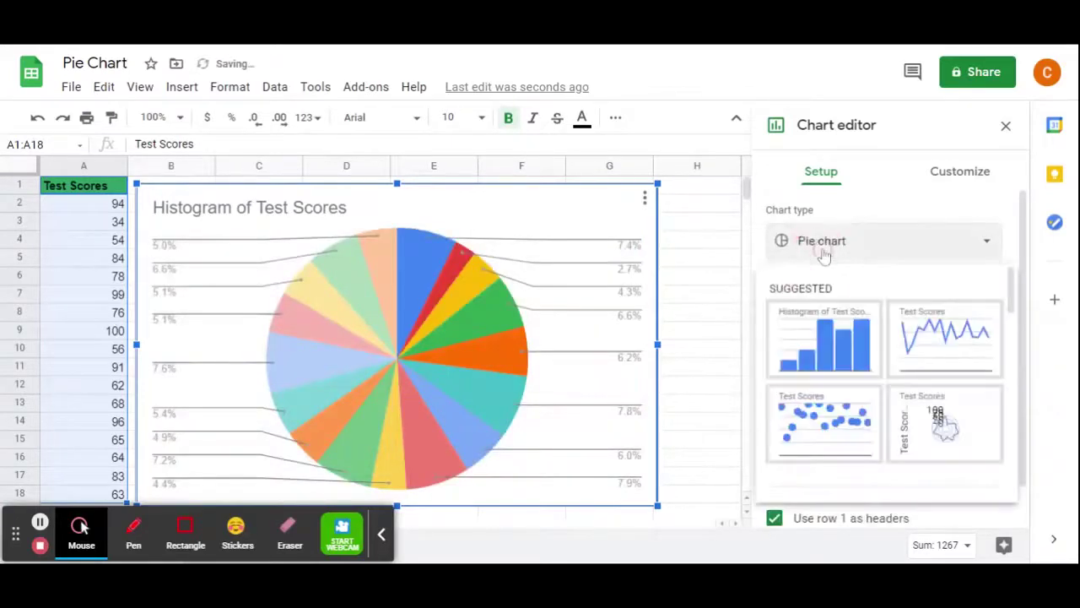
pyautogui.scroll(-5, 856, 359)
pyautogui.scroll(-1, 857, 358)
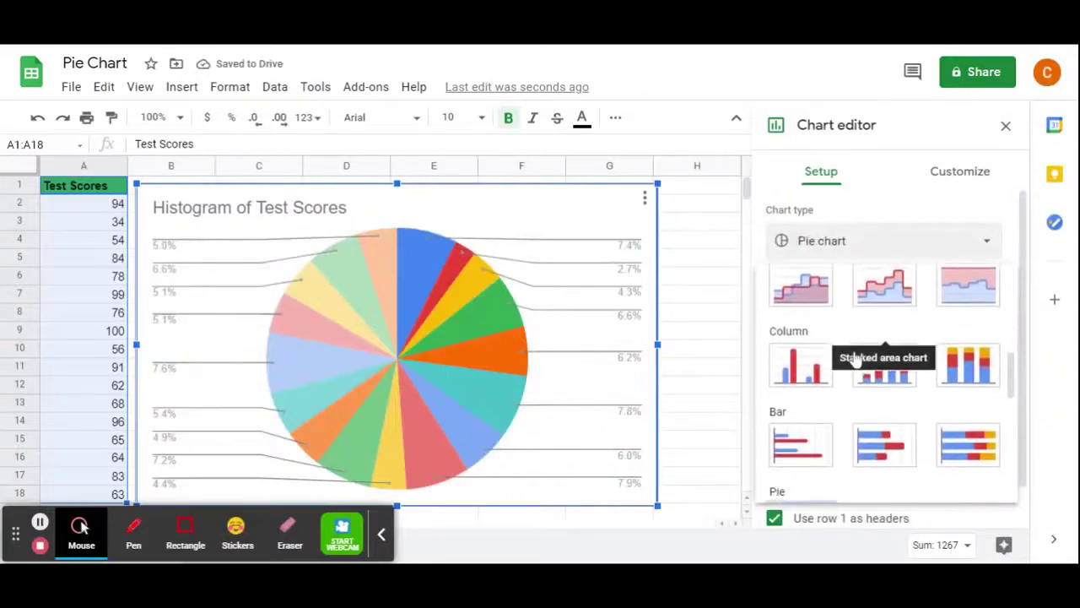
pyautogui.scroll(-3, 852, 460)
pyautogui.click(886, 404)
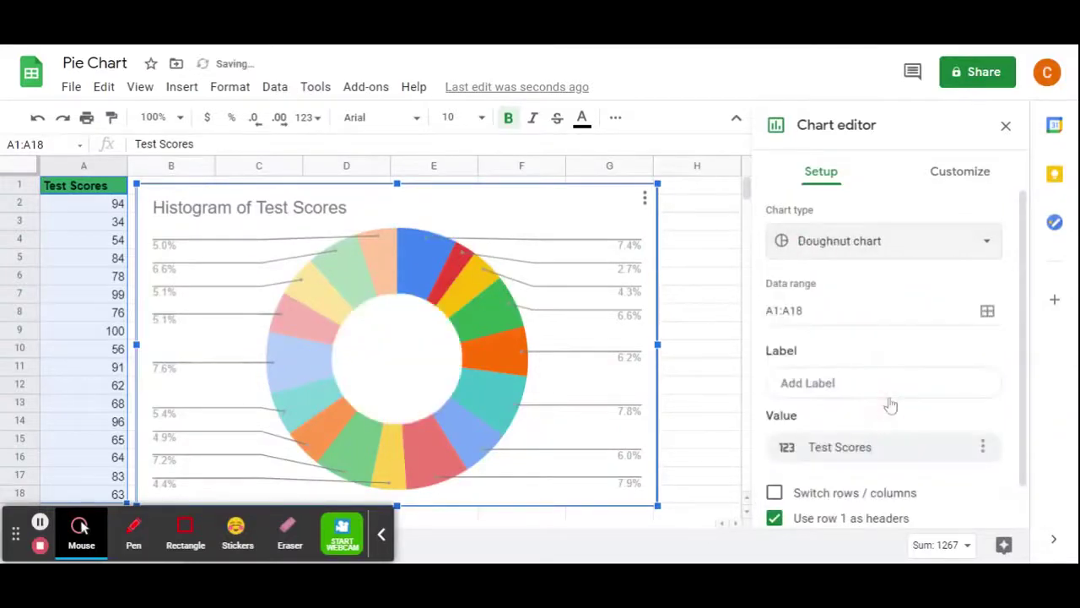
pyautogui.click(911, 251)
pyautogui.scroll(-5, 936, 414)
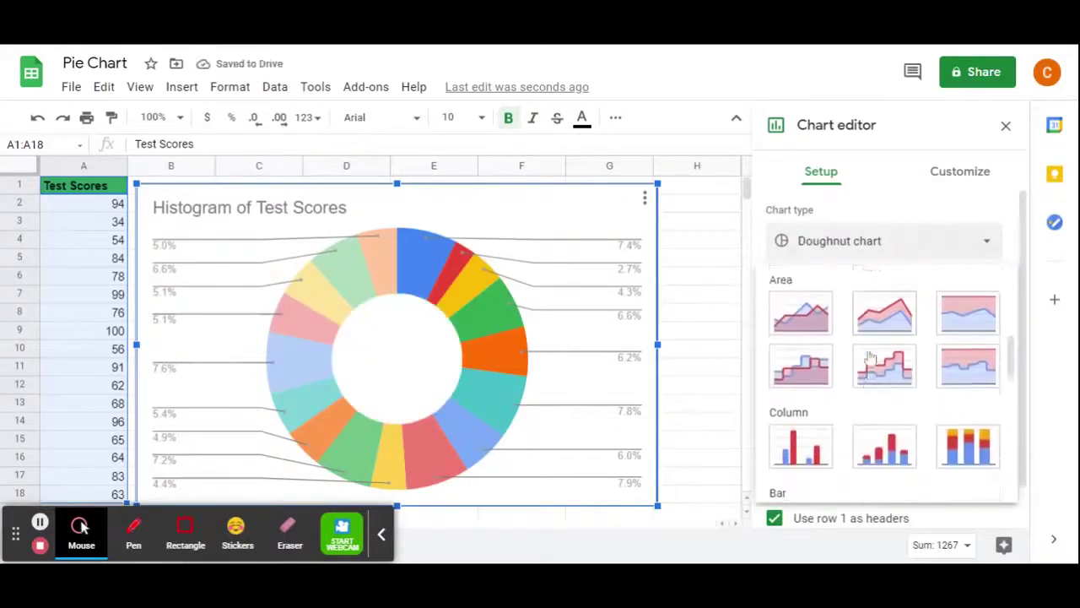
pyautogui.scroll(-5, 869, 359)
pyautogui.click(956, 339)
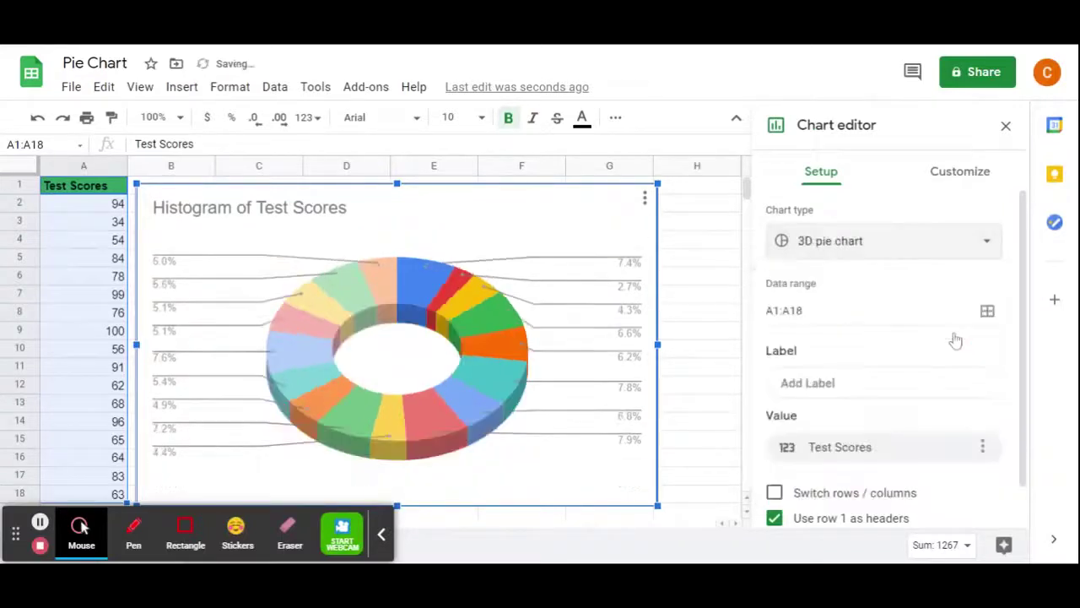
pyautogui.click(815, 241)
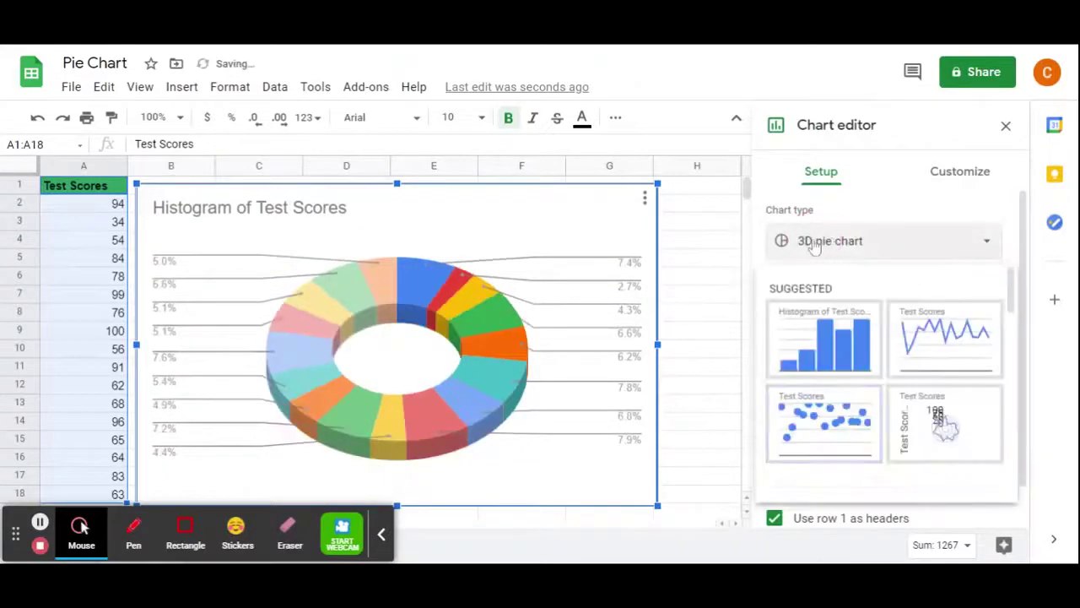
pyautogui.scroll(-3, 855, 428)
pyautogui.scroll(-3, 852, 427)
pyautogui.scroll(-1, 844, 410)
pyautogui.click(815, 404)
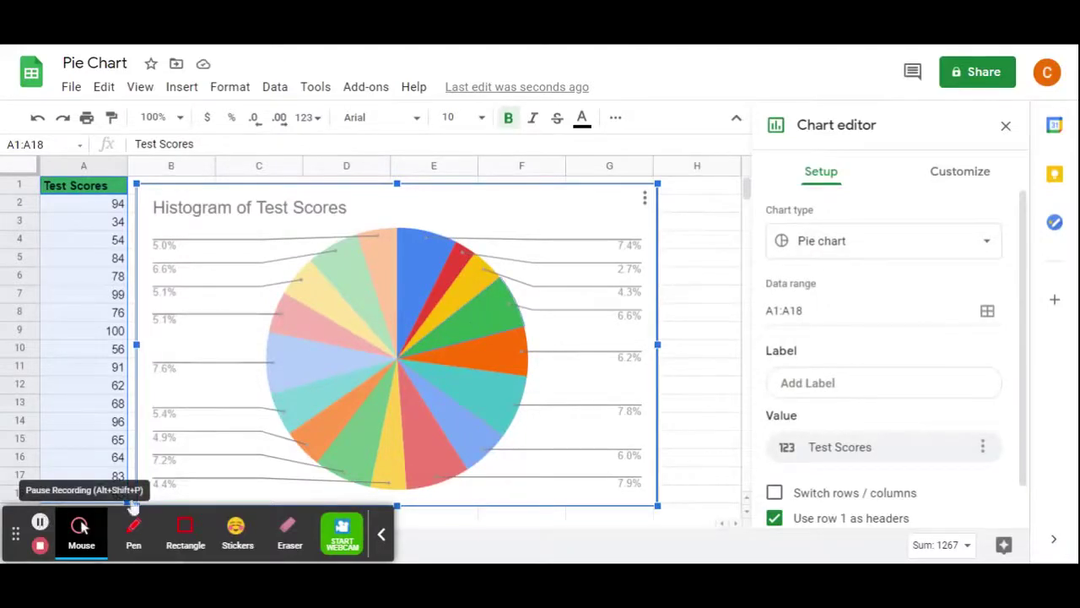
# - Under Pie slice settings, make Slice 5 magenta with 25% distance from center
pyautogui.scroll(-1, 860, 390)
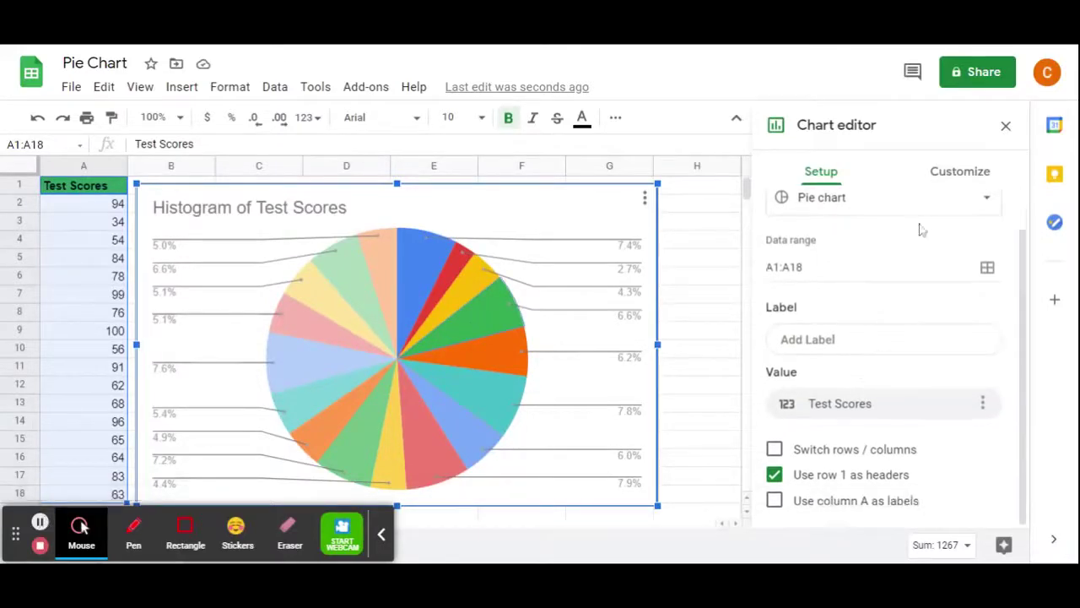
pyautogui.click(932, 180)
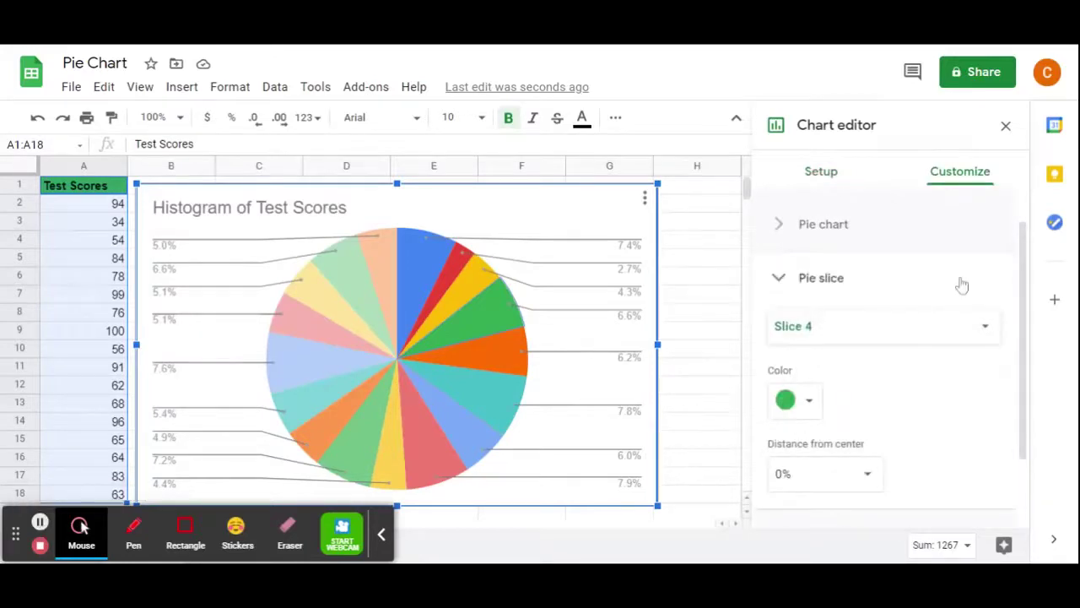
pyautogui.click(812, 342)
pyautogui.click(831, 350)
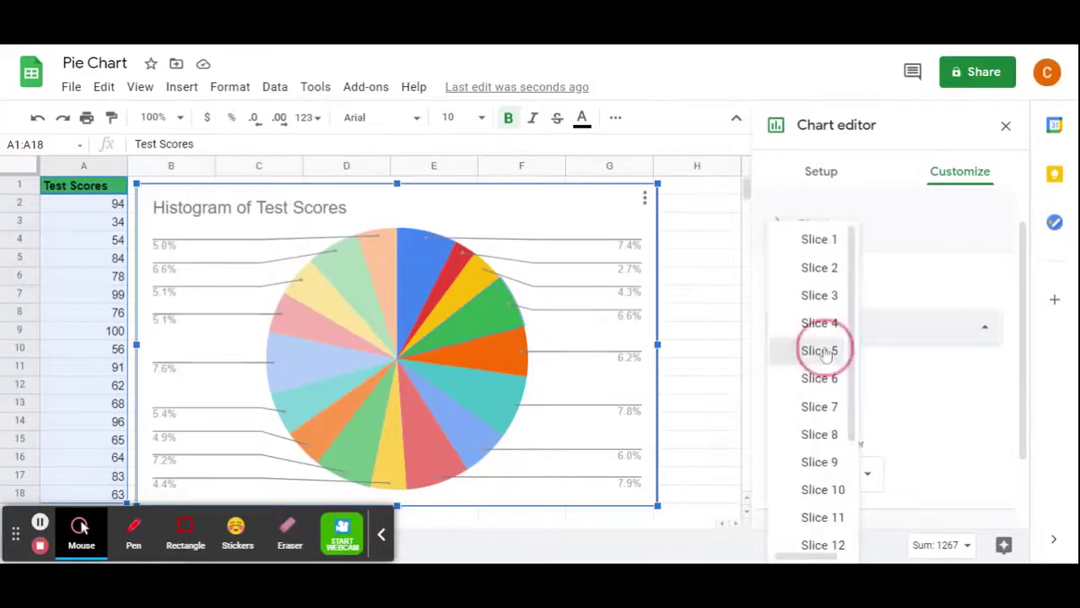
pyautogui.click(812, 403)
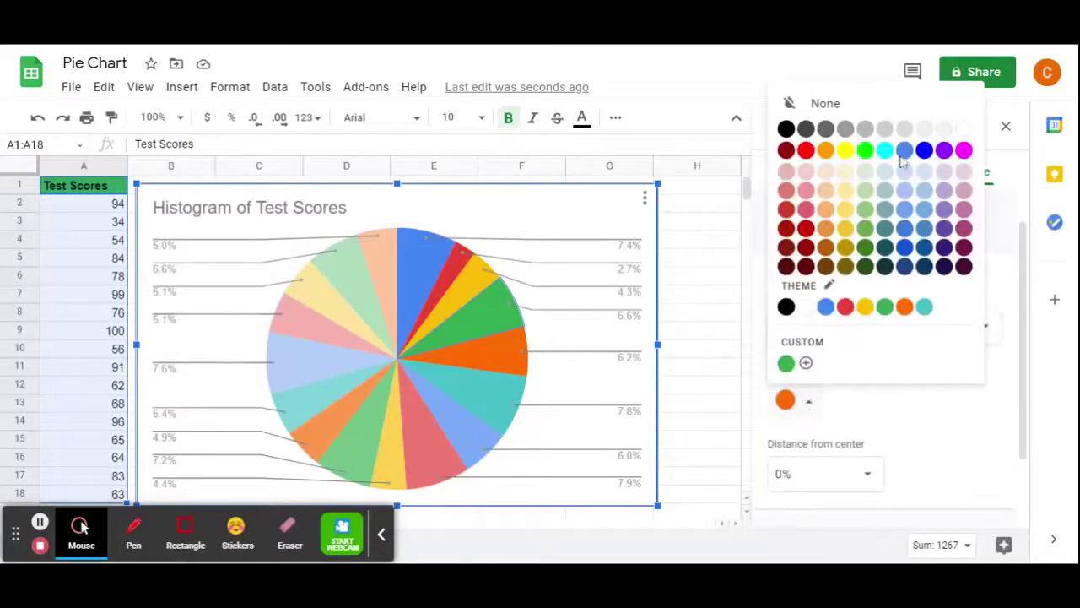
pyautogui.click(964, 151)
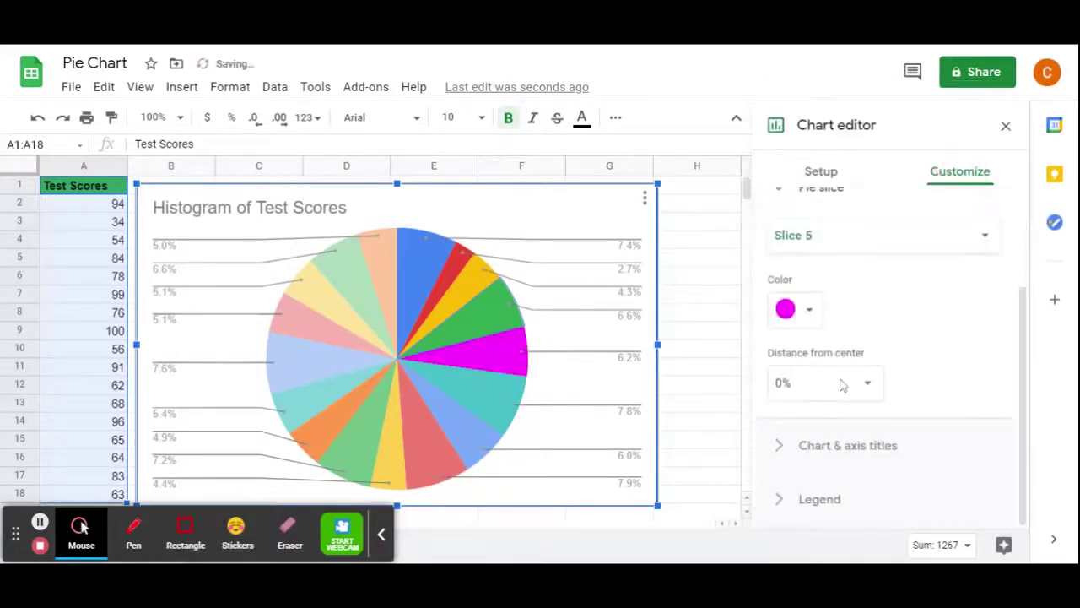
pyautogui.click(861, 398)
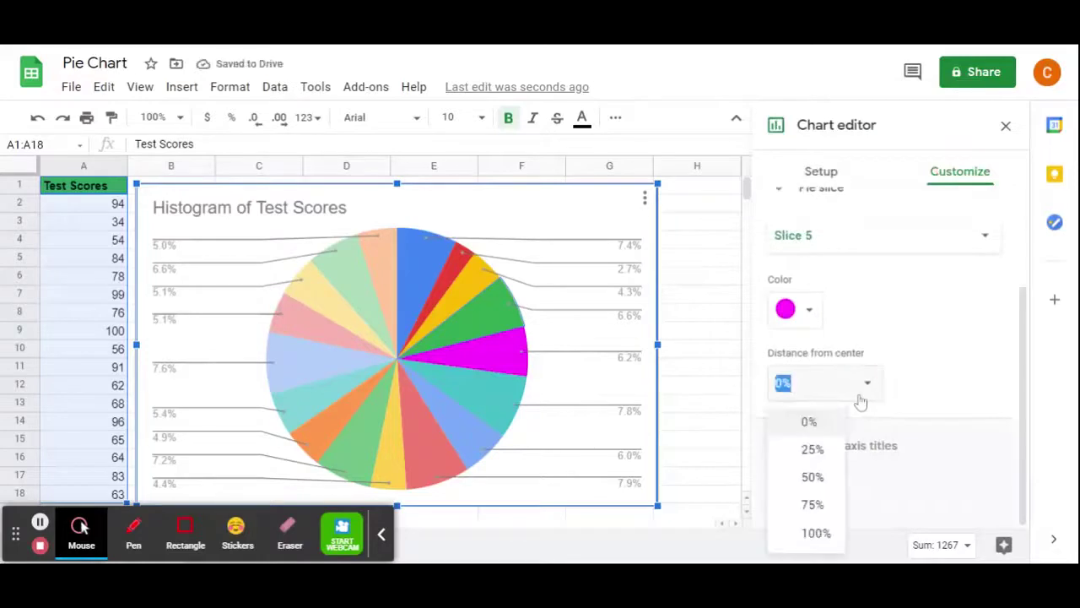
pyautogui.click(815, 448)
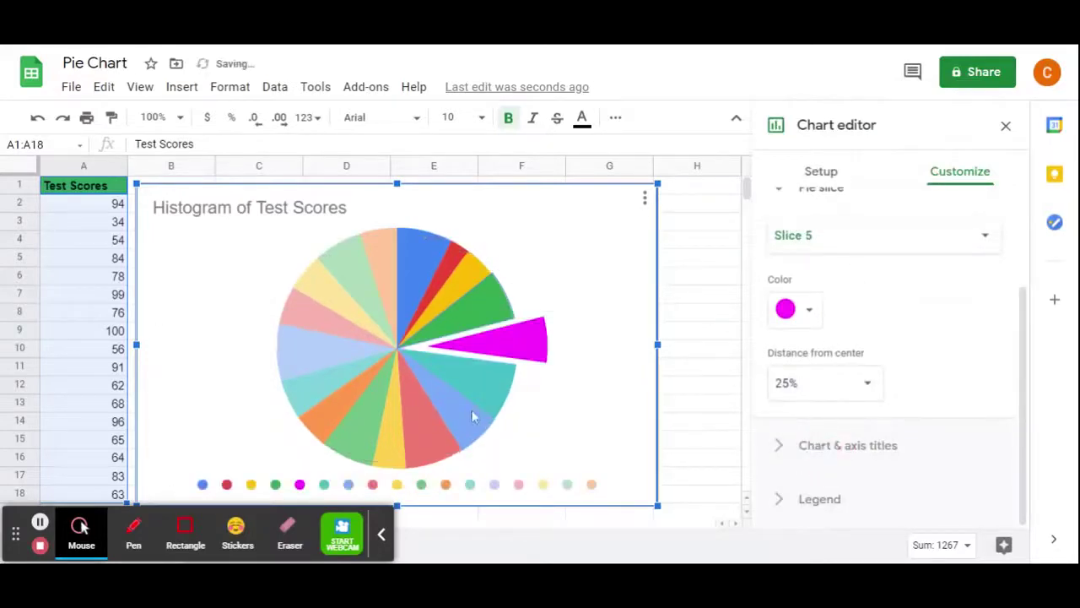
pyautogui.click(890, 445)
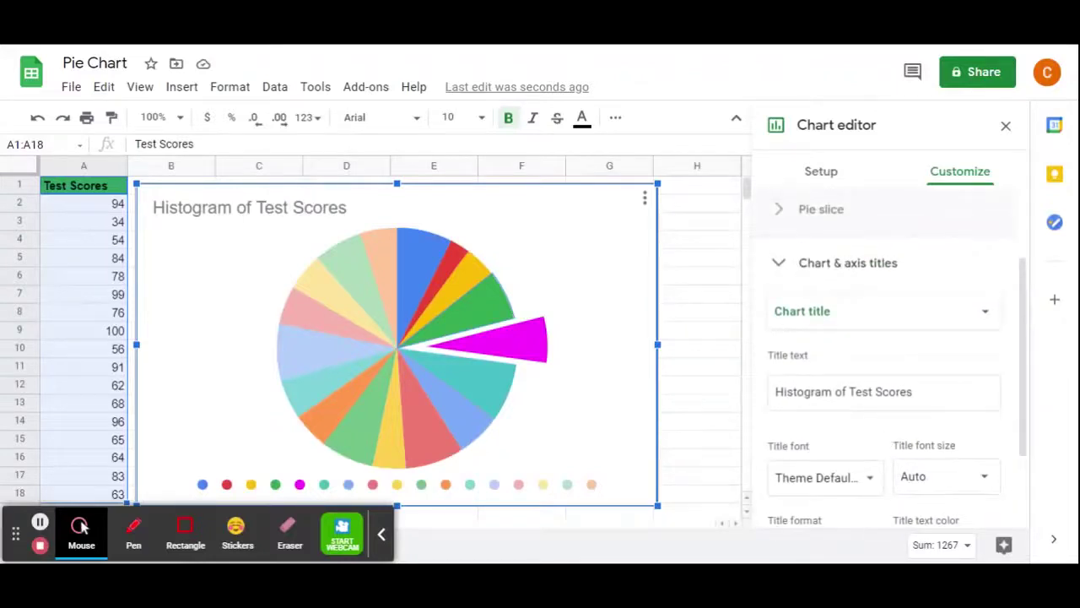
# - Set the legend position to Top, then go back to the chart Setup settings
pyautogui.scroll(-1, 894, 363)
pyautogui.scroll(-2, 894, 363)
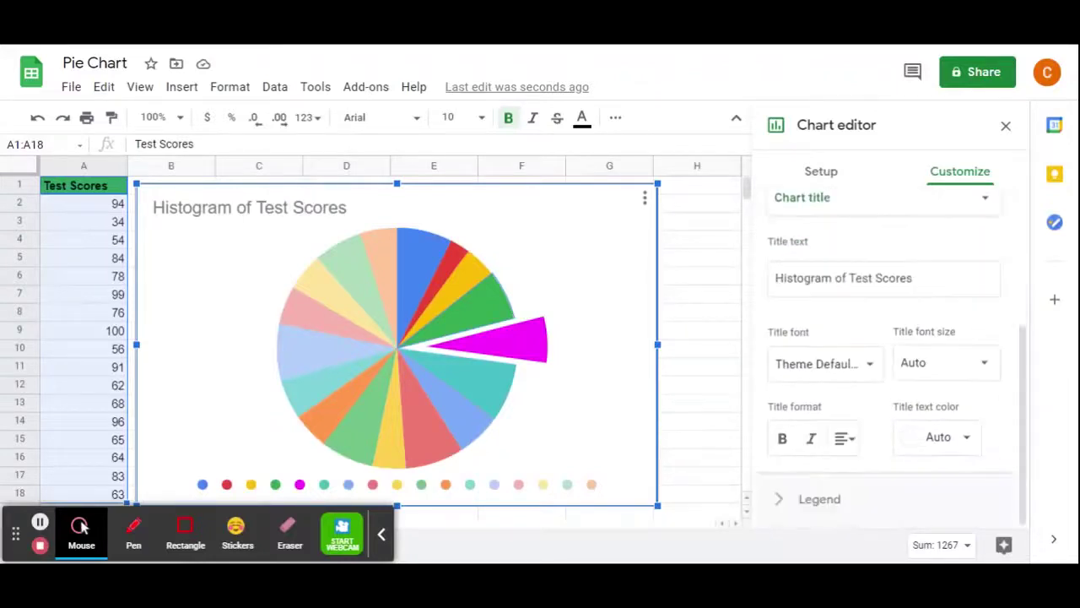
pyautogui.click(843, 497)
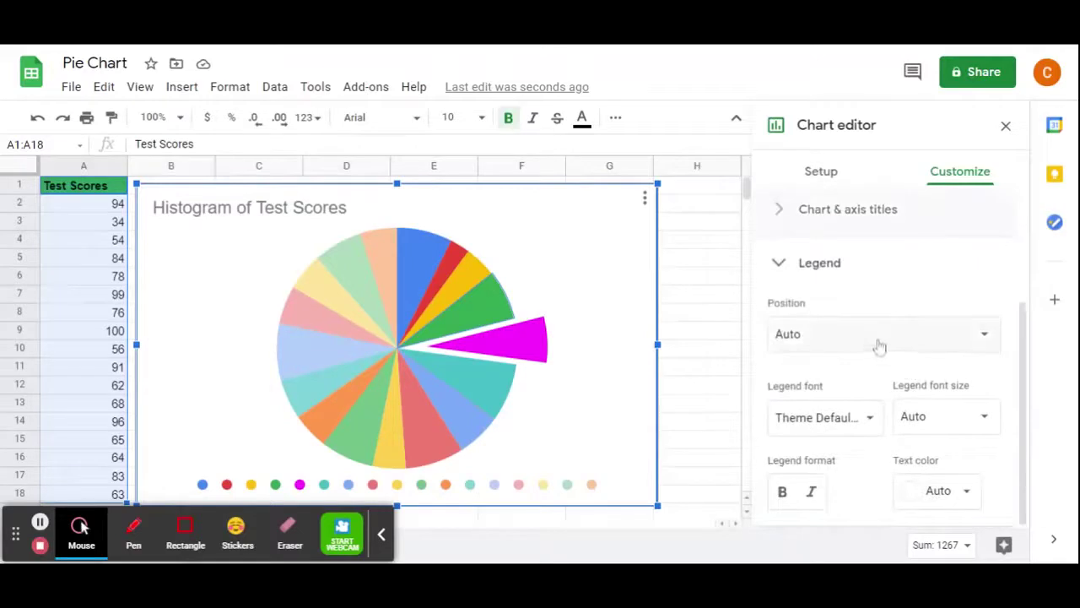
pyautogui.click(877, 338)
pyautogui.click(845, 173)
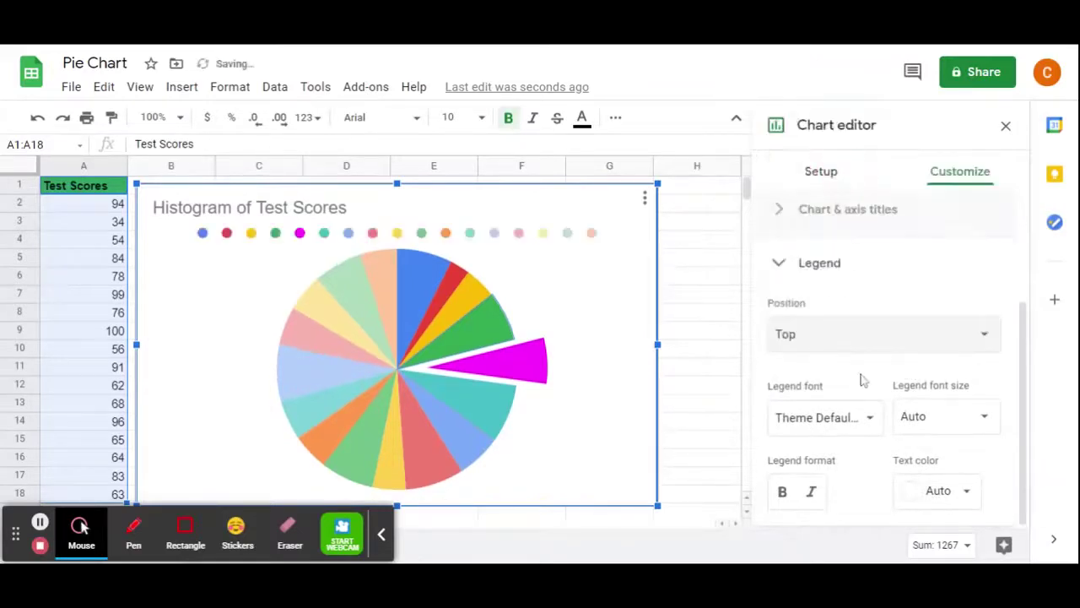
pyautogui.scroll(3, 903, 268)
pyautogui.click(821, 171)
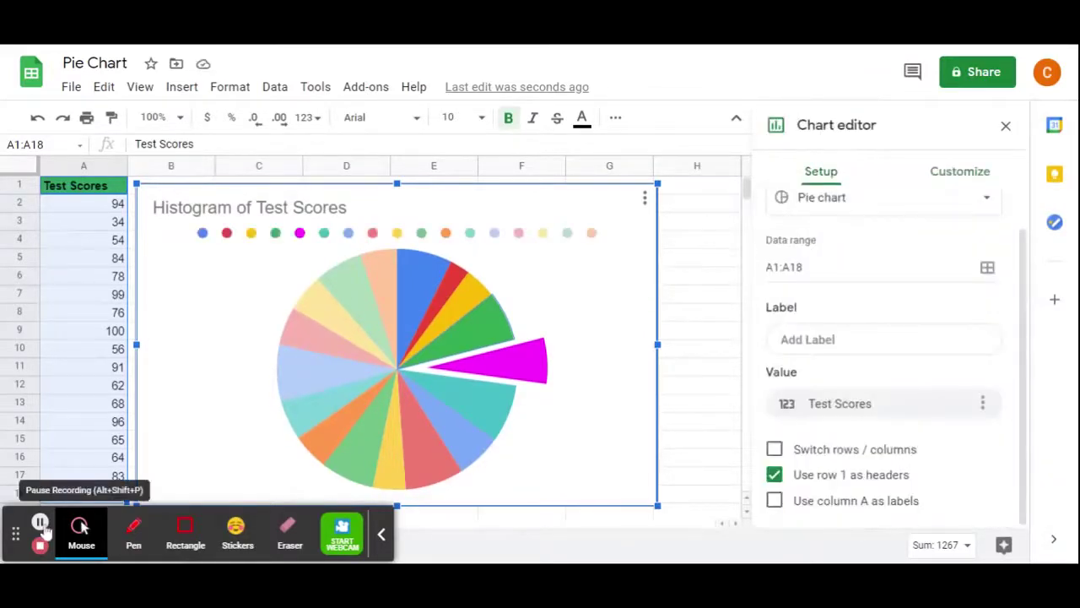